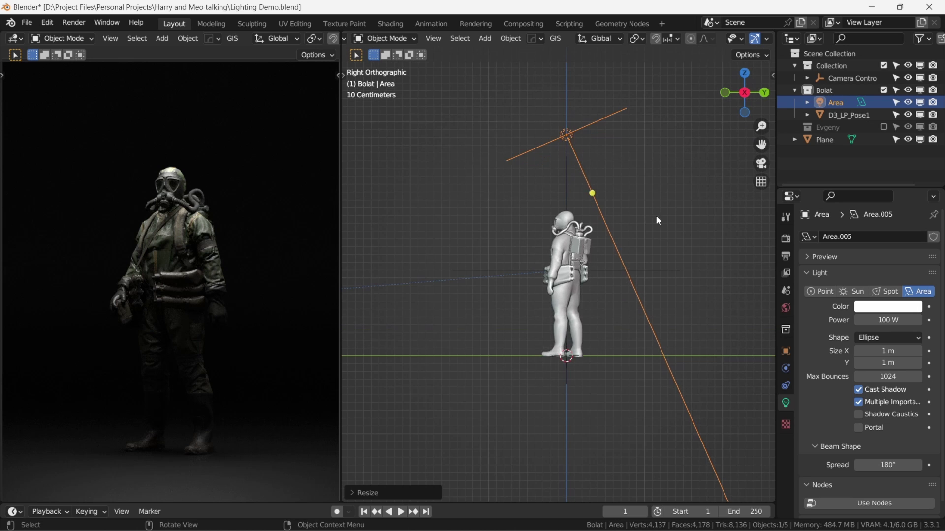
- Reposition the area light above the character and scale it up by about 1.17
{"action": "key", "text": "g"}
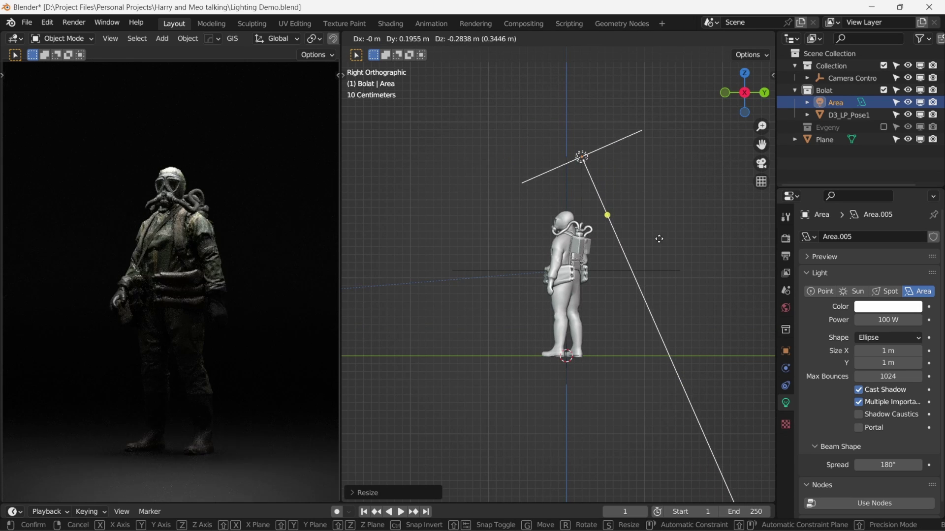
{"action": "key", "text": "s"}
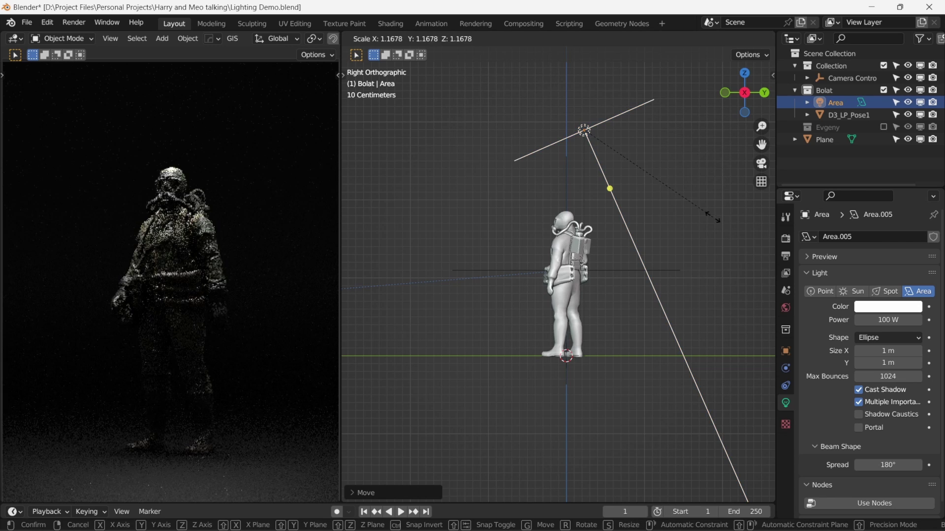
{"action": "left_click", "coordinate": [712, 221]}
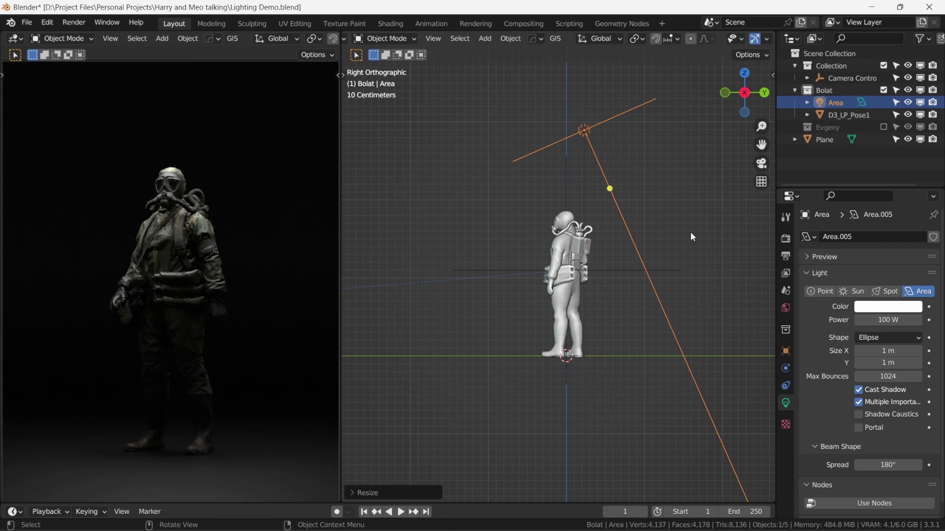
{"action": "middle_click_drag", "start_coordinate": [690, 232], "coordinate": [604, 241]}
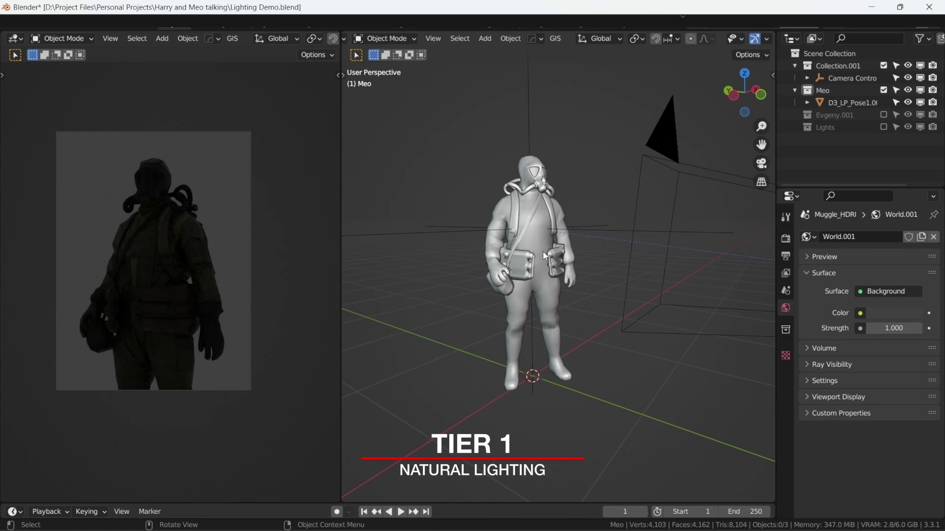
- Show the world's shader nodes and add an Environment Texture with Mapping and Texture Coordinate nodes feeding the Background
{"action": "key", "text": "shift+F3"}
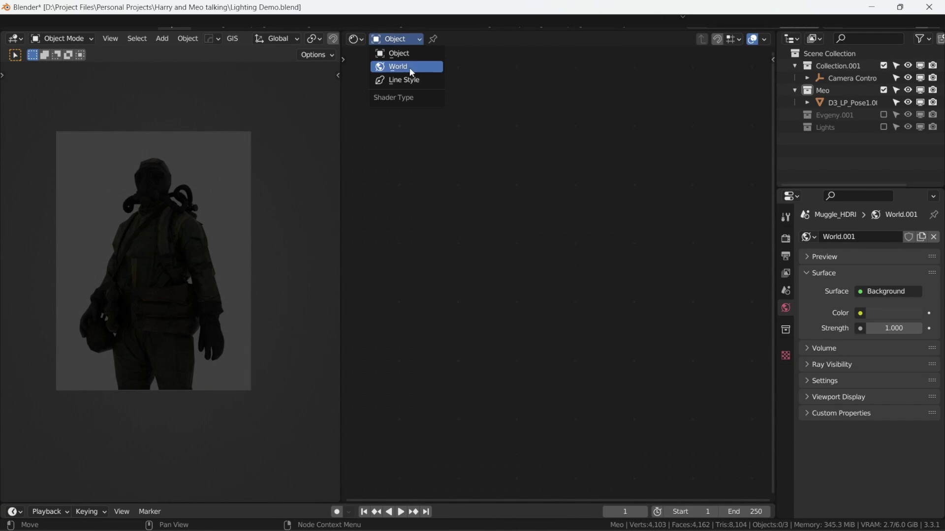
{"action": "left_click", "coordinate": [410, 68]}
{"action": "key", "text": "ctrl+t"}
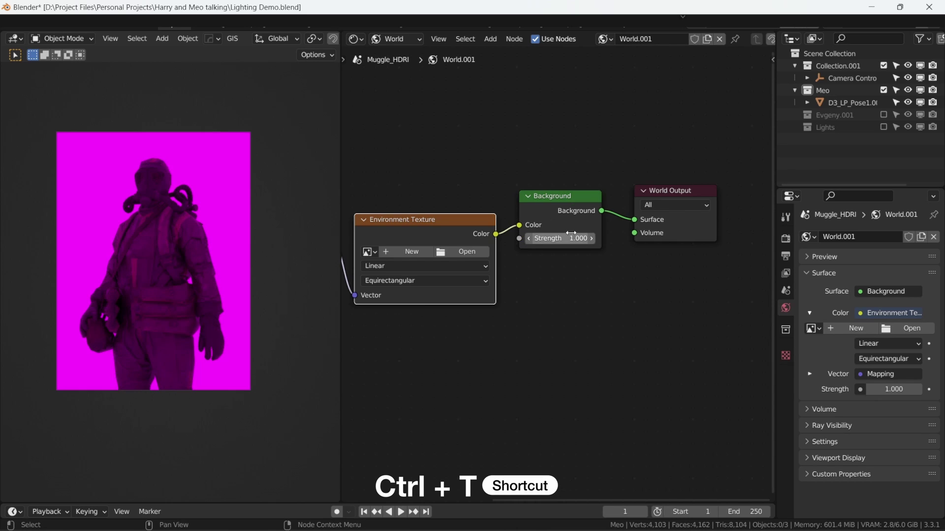
{"action": "key", "text": "Home"}
- Load georgentor_4k.exr from the HDRIs folder into the Environment Texture node
{"action": "left_click", "coordinate": [605, 232]}
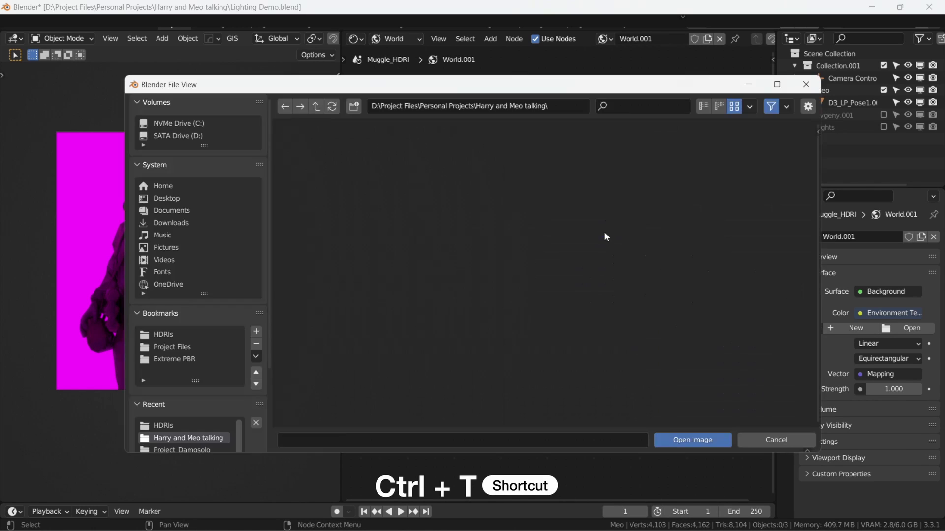
{"action": "left_click", "coordinate": [170, 425]}
{"action": "double_click", "coordinate": [337, 160]}
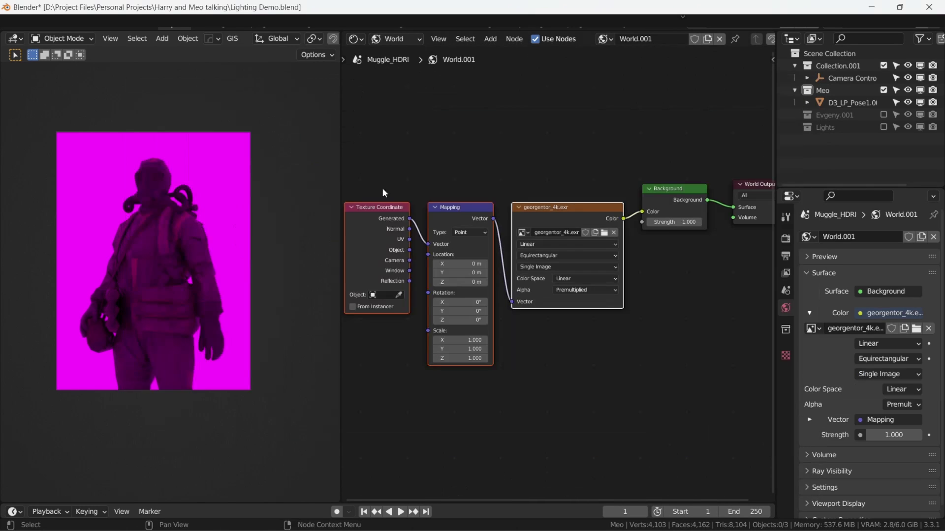
- Inspect the HDRI lighting on the character from several angles and return to the camera view
{"action": "scroll", "coordinate": [181, 255], "scroll_direction": "up", "scroll_amount": 2}
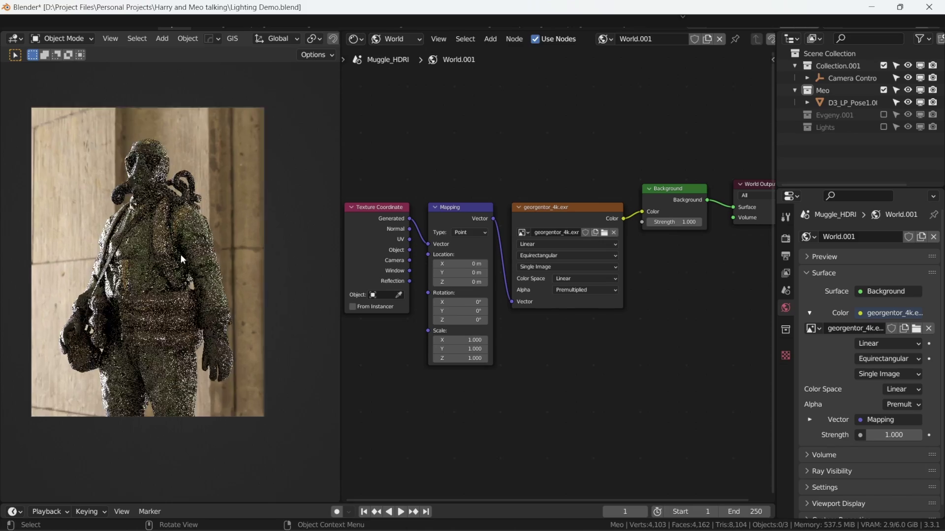
{"action": "middle_click_drag", "start_coordinate": [181, 255], "coordinate": [210, 269], "text": "shift"}
{"action": "middle_click_drag", "start_coordinate": [152, 258], "coordinate": [239, 271]}
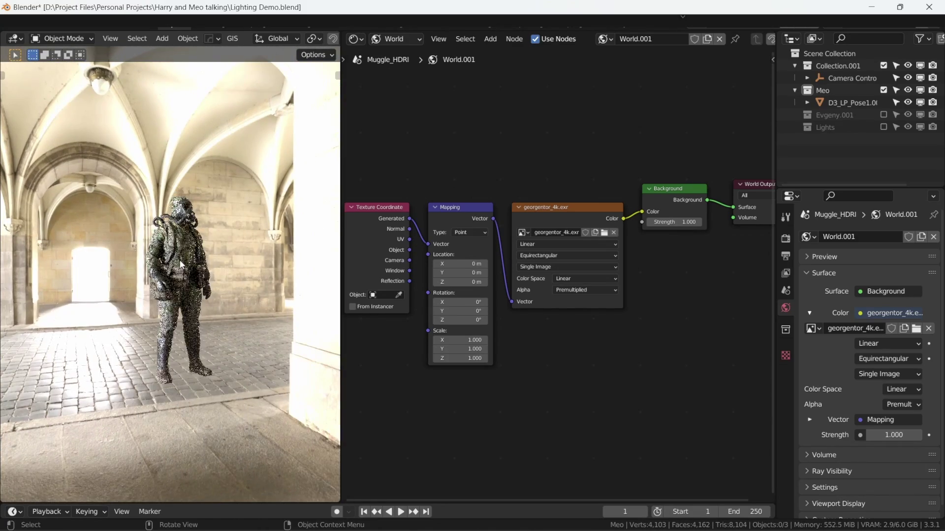
{"action": "middle_click_drag", "start_coordinate": [179, 260], "coordinate": [602, 269]}
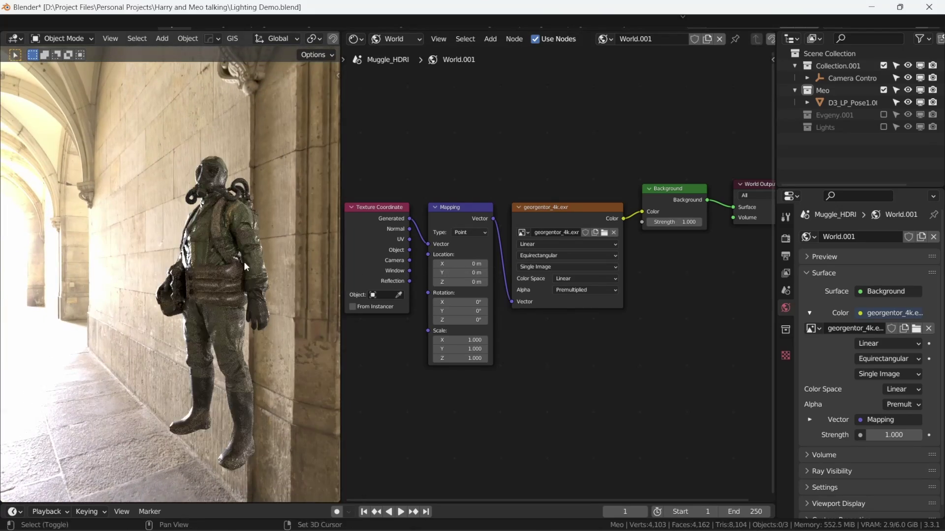
{"action": "middle_click_drag", "start_coordinate": [243, 261], "coordinate": [255, 246]}
{"action": "key", "text": "KP_0"}
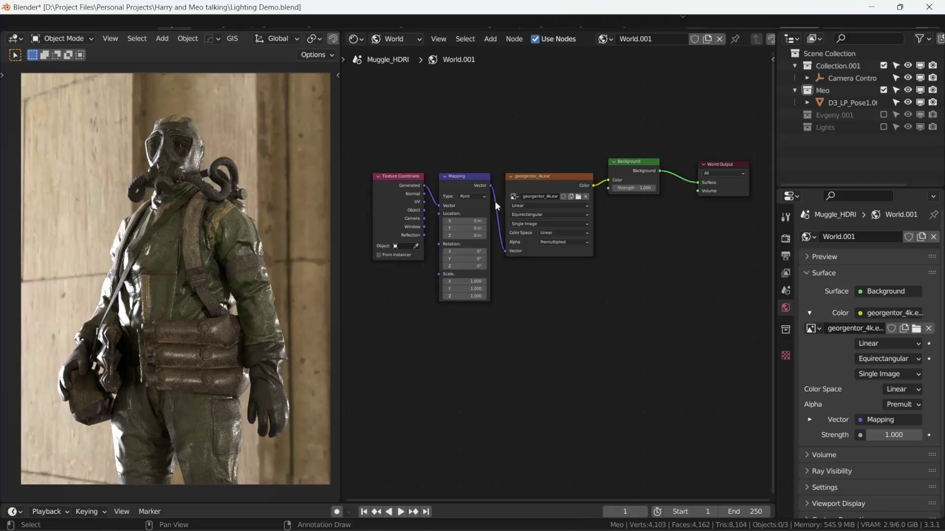
- Duplicate the world node chain except the World Output and place the copy directly below the original
{"action": "left_click_drag", "start_coordinate": [370, 124], "coordinate": [669, 300]}
{"action": "key", "text": "shift+d"}
{"action": "key", "text": "y"}
{"action": "left_click", "coordinate": [662, 415]}
- Load monks_forest_4k.hdr into the duplicated Environment Texture and connect the lower Background to the World Output
{"action": "middle_click_drag", "start_coordinate": [679, 285], "coordinate": [679, 193]}
{"action": "scroll", "coordinate": [569, 246], "scroll_direction": "up", "scroll_amount": 5}
{"action": "left_click", "coordinate": [594, 244]}
{"action": "left_click", "coordinate": [584, 248]}
{"action": "left_click", "coordinate": [160, 334]}
{"action": "double_click", "coordinate": [596, 256]}
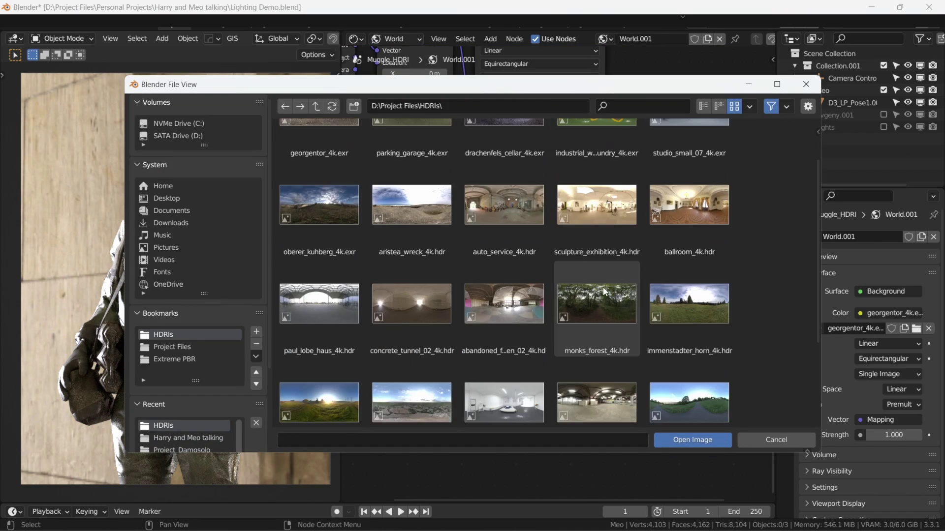
{"action": "left_click", "coordinate": [598, 290], "text": "ctrl+shift"}
- Set the strength of the forest HDRI's Background node to 3.360
{"action": "middle_click_drag", "start_coordinate": [601, 289], "coordinate": [631, 284]}
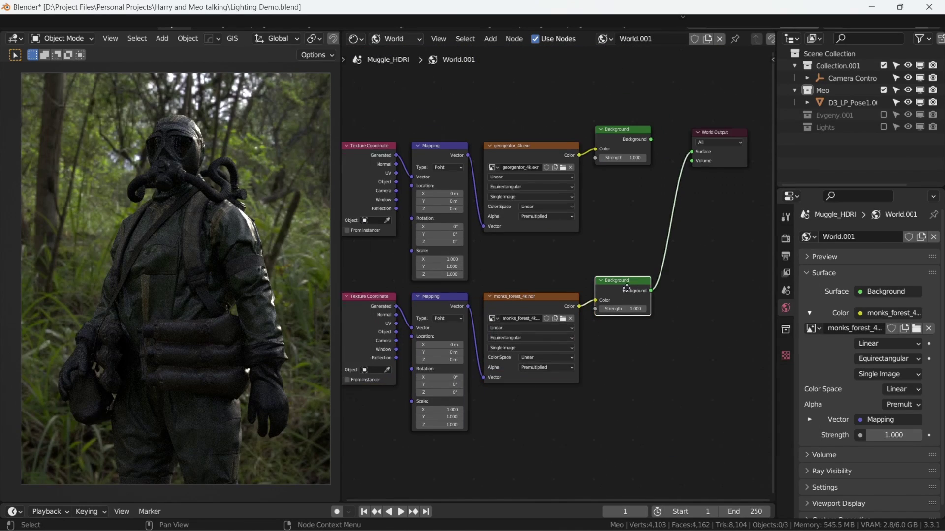
{"action": "scroll", "coordinate": [625, 295], "scroll_direction": "up", "scroll_amount": 3}
{"action": "left_click_drag", "start_coordinate": [624, 310], "coordinate": [640, 311]}
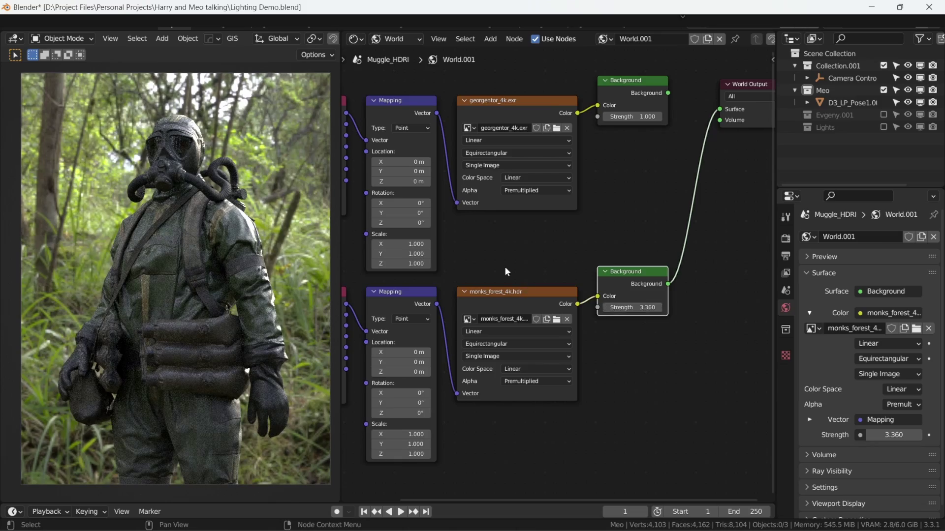
- Set the Z rotation in the forest HDRI's Mapping node to 99.3°
{"action": "middle_click_drag", "start_coordinate": [495, 289], "coordinate": [613, 266]}
{"action": "left_click_drag", "start_coordinate": [523, 394], "coordinate": [674, 434]}
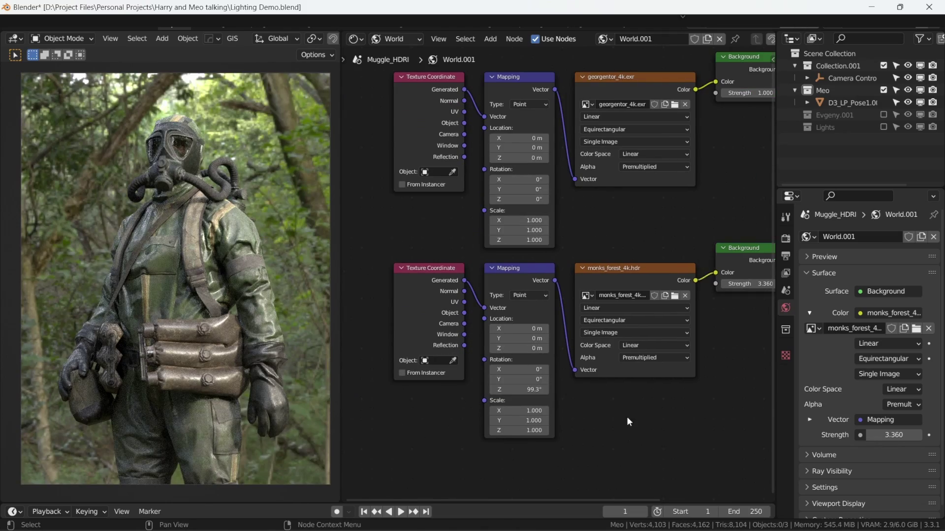
{"action": "scroll", "coordinate": [566, 276], "scroll_direction": "down", "scroll_amount": 2}
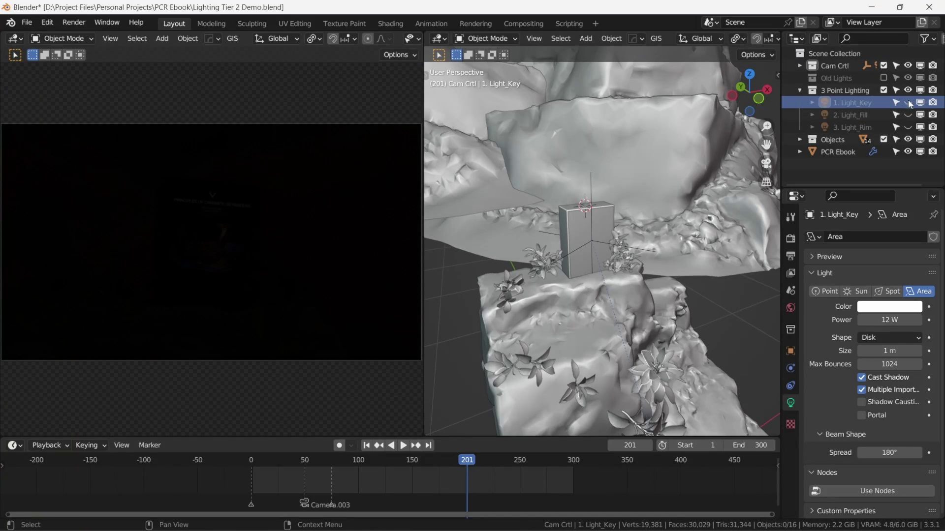
- Unhide 1. Light_Key in the 3 Point Lighting collection and try to move it along its local Z axis
{"action": "left_click", "coordinate": [908, 102]}
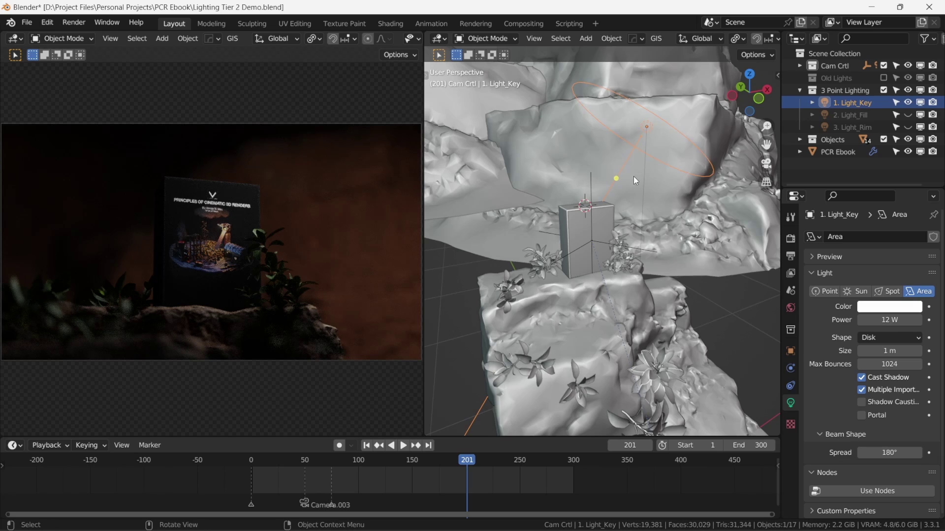
{"action": "middle_click_drag", "start_coordinate": [634, 181], "coordinate": [633, 243]}
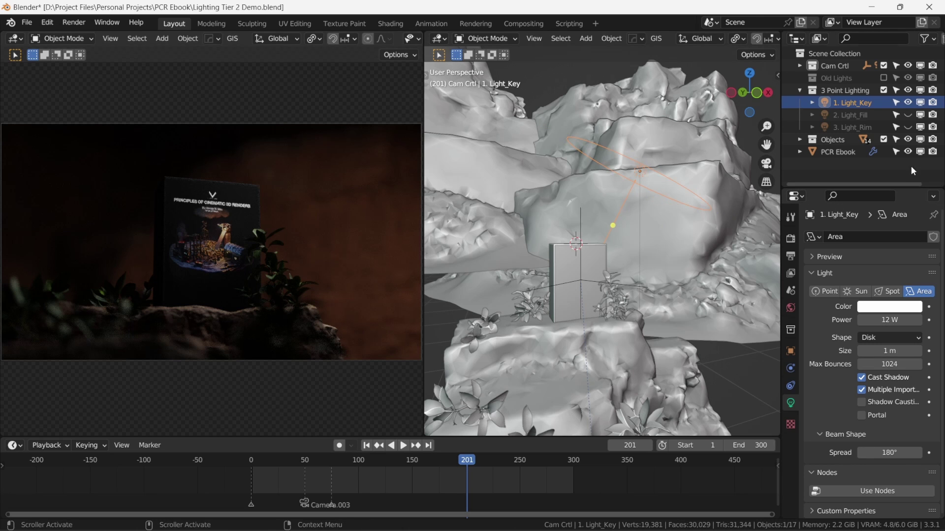
{"action": "middle_click_drag", "start_coordinate": [614, 269], "coordinate": [625, 253], "text": "shift"}
{"action": "middle_click_drag", "start_coordinate": [625, 253], "coordinate": [627, 267]}
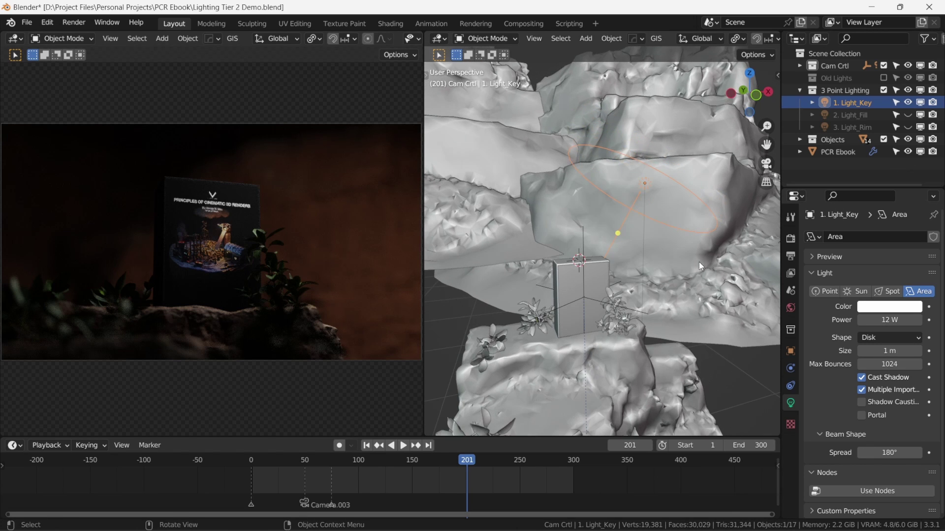
{"action": "key", "text": "s"}
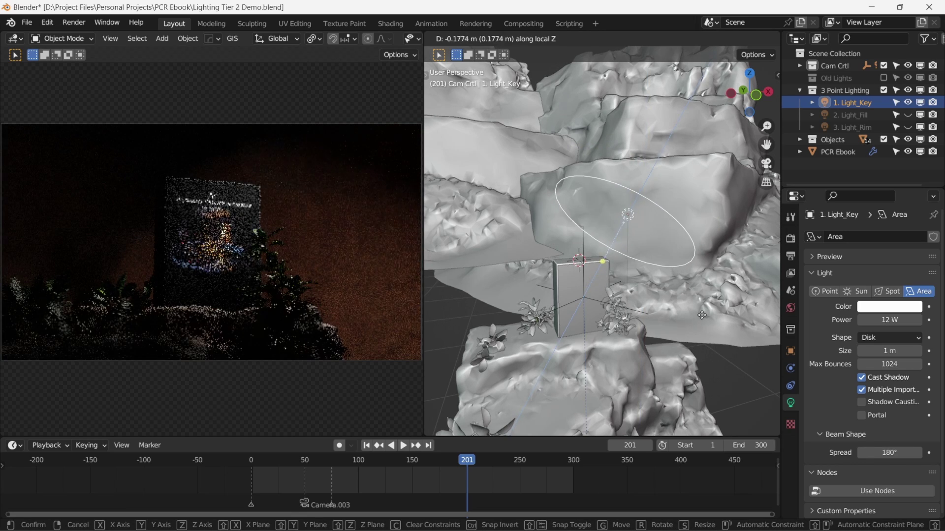
{"action": "right_click", "coordinate": [702, 315]}
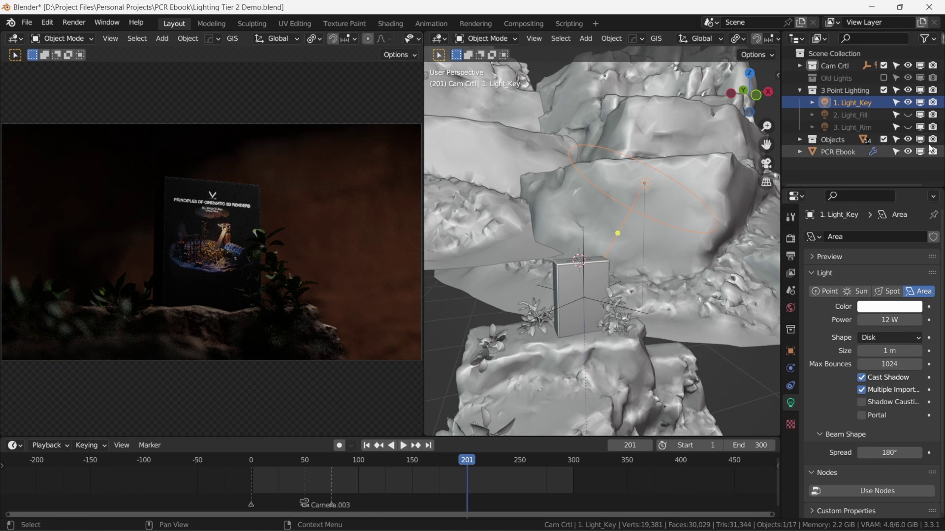
- Unhide 2. Light_Fill and select it in the scene
{"action": "left_click", "coordinate": [907, 115]}
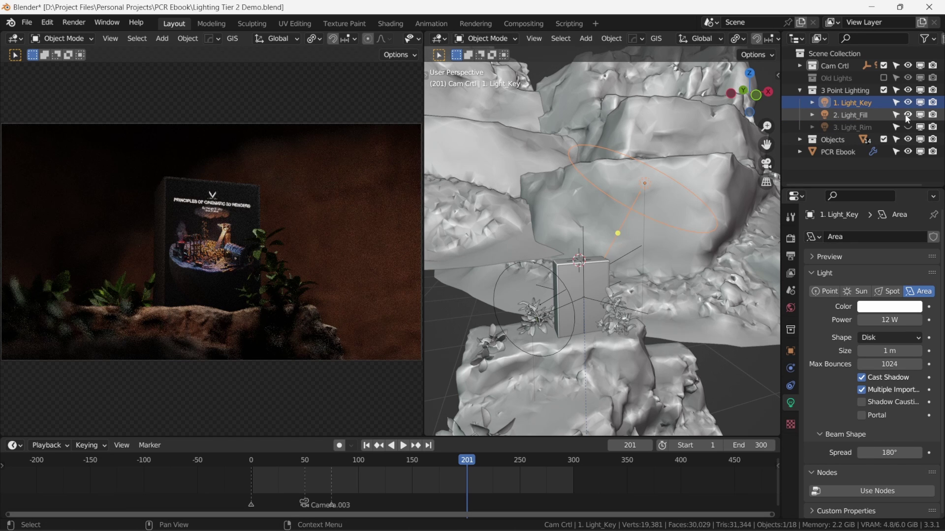
{"action": "left_click", "coordinate": [532, 308]}
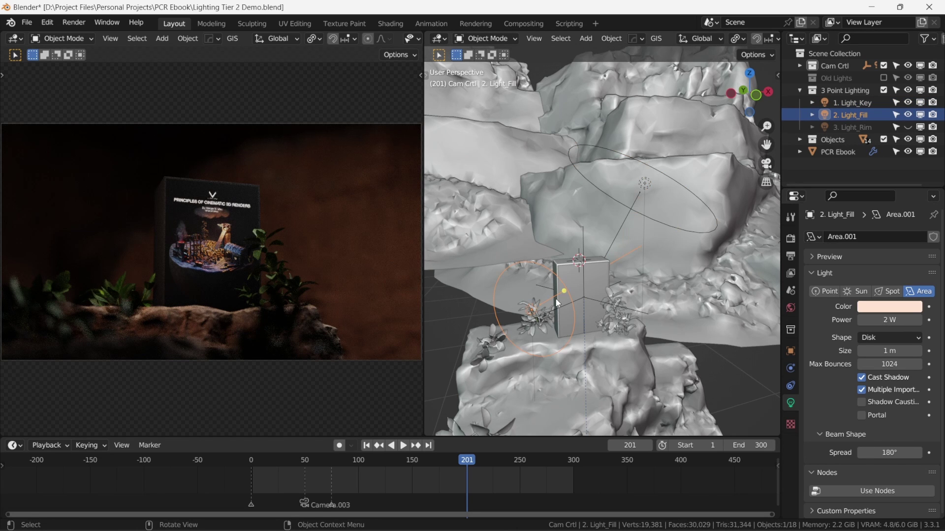
{"action": "mouse_move", "coordinate": [533, 308]}
{"action": "middle_mouse_down"}
{"action": "mouse_move", "coordinate": [560, 282]}
{"action": "mouse_move", "coordinate": [521, 314]}
{"action": "mouse_move", "coordinate": [510, 306]}
{"action": "mouse_move", "coordinate": [537, 312]}
{"action": "middle_mouse_up"}
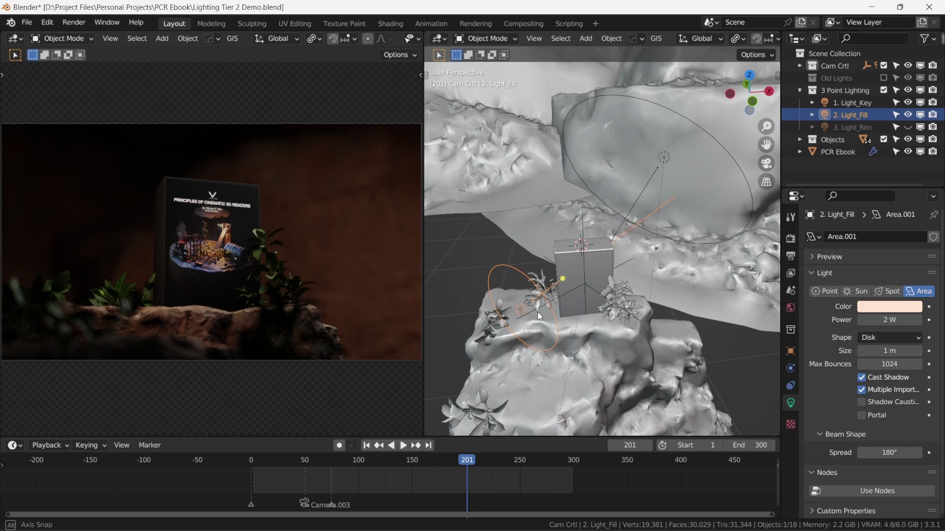
- Compare the render with the fill light hidden and shown again
{"action": "left_click", "coordinate": [908, 116]}
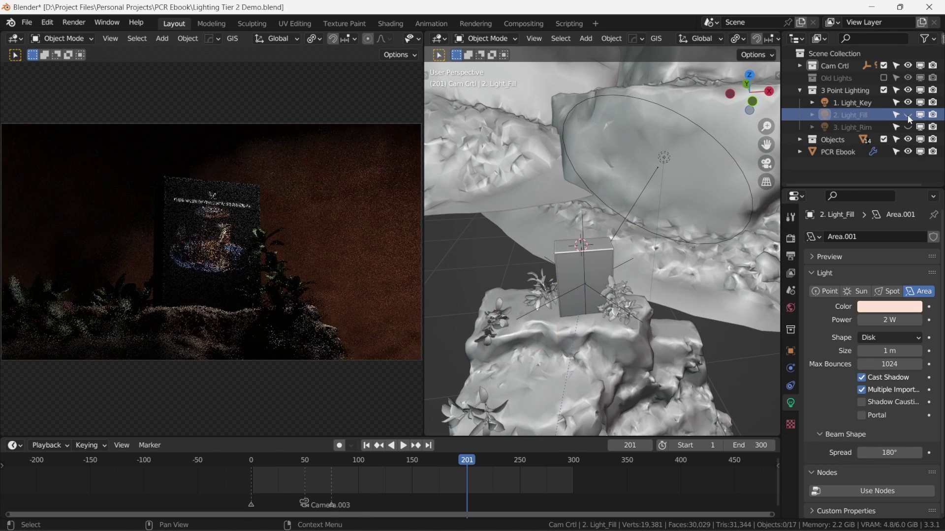
{"action": "left_click", "coordinate": [908, 116]}
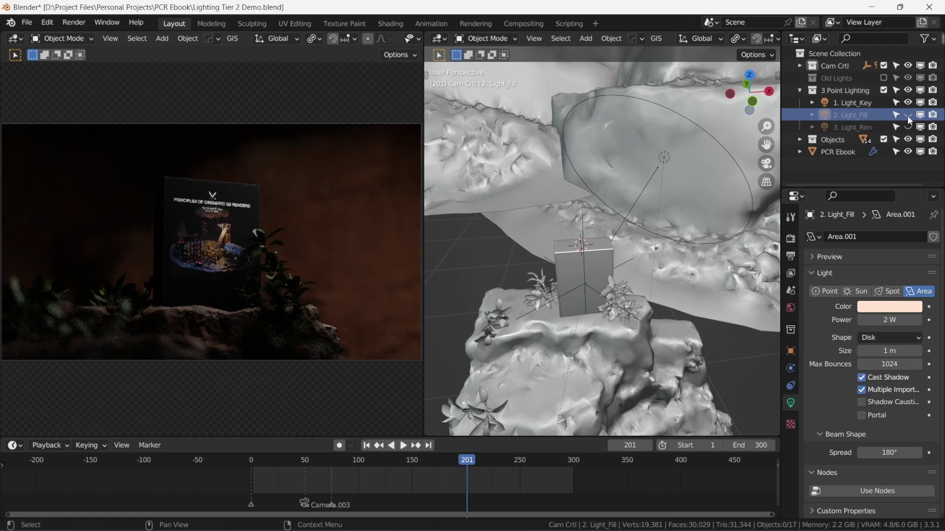
{"action": "middle_click_drag", "start_coordinate": [633, 301], "coordinate": [656, 262]}
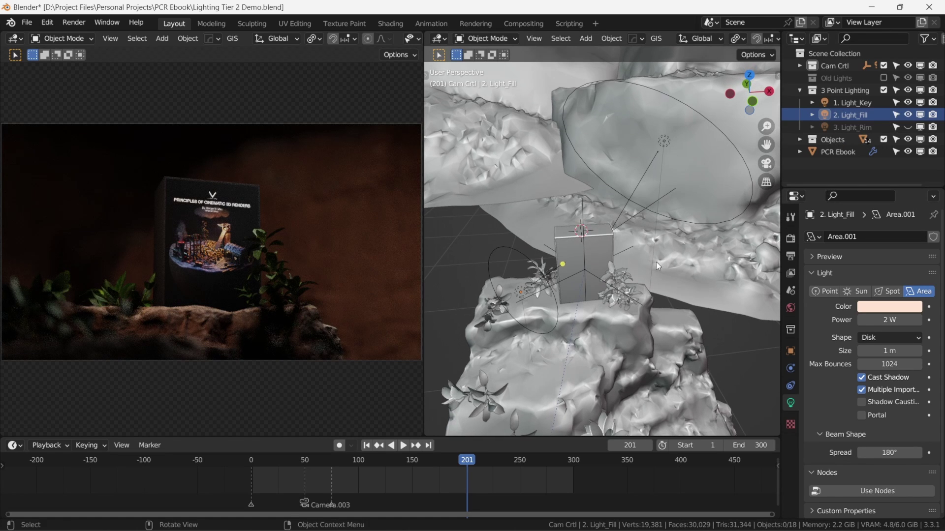
- Unhide and select 3. Light_Rim, and inspect its effect on the box before returning to the camera view
{"action": "left_click", "coordinate": [908, 127]}
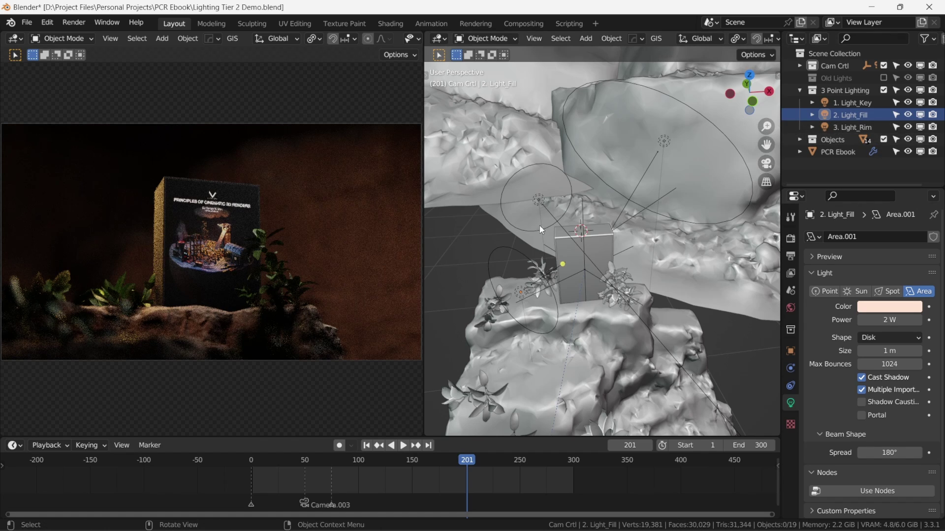
{"action": "middle_click_drag", "start_coordinate": [549, 218], "coordinate": [583, 232]}
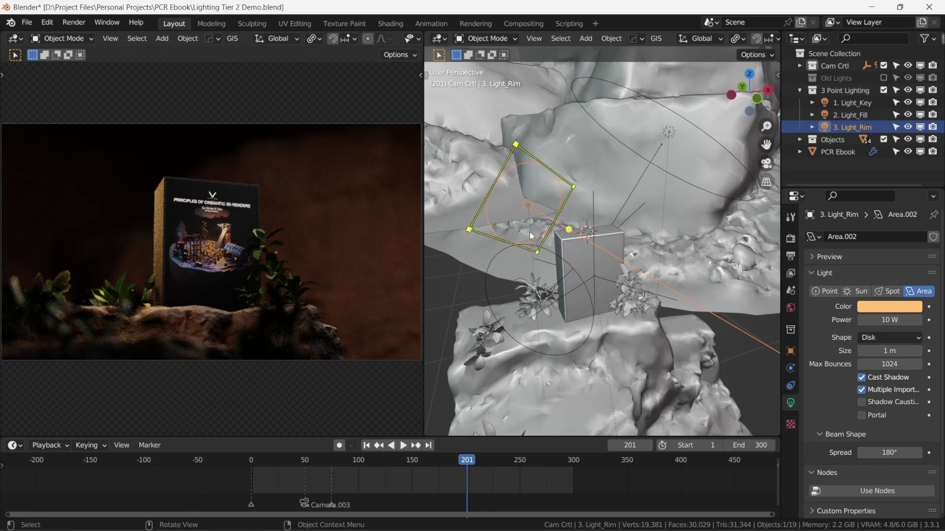
{"action": "mouse_move", "coordinate": [203, 235]}
{"action": "middle_mouse_down"}
{"action": "mouse_move", "coordinate": [231, 267]}
{"action": "mouse_move", "coordinate": [215, 244]}
{"action": "middle_mouse_up"}
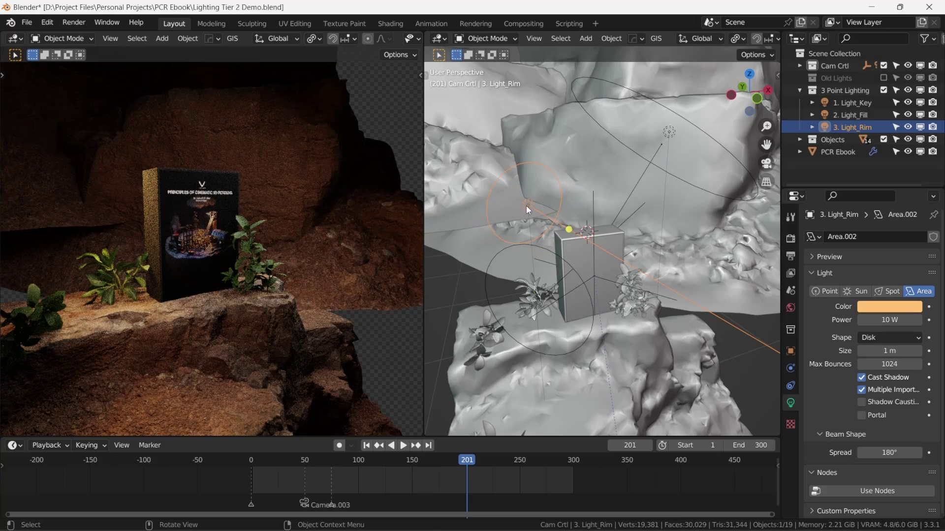
{"action": "middle_click_drag", "start_coordinate": [211, 261], "coordinate": [143, 239]}
{"action": "key", "text": "KP_0"}
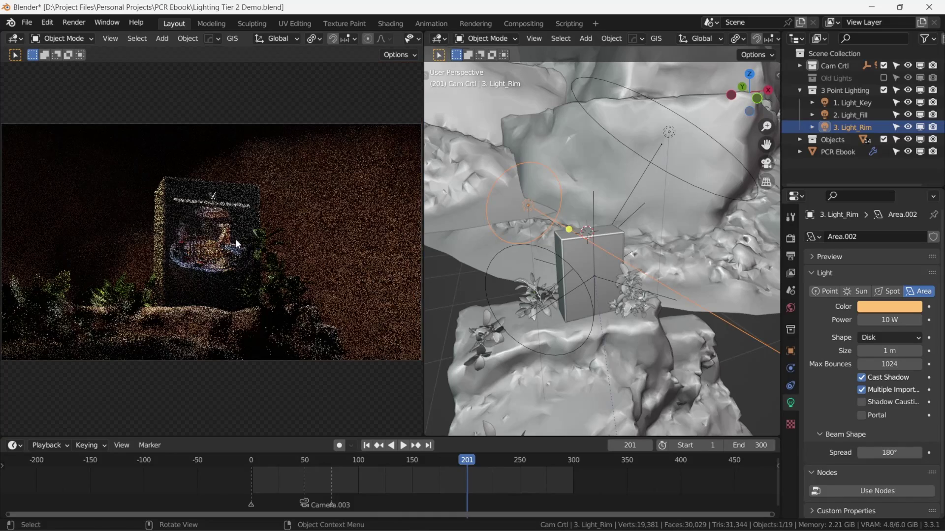
- Select the key light above the box
{"action": "middle_click_drag", "start_coordinate": [596, 240], "coordinate": [586, 246]}
{"action": "scroll", "coordinate": [585, 248], "scroll_direction": "up", "scroll_amount": 5}
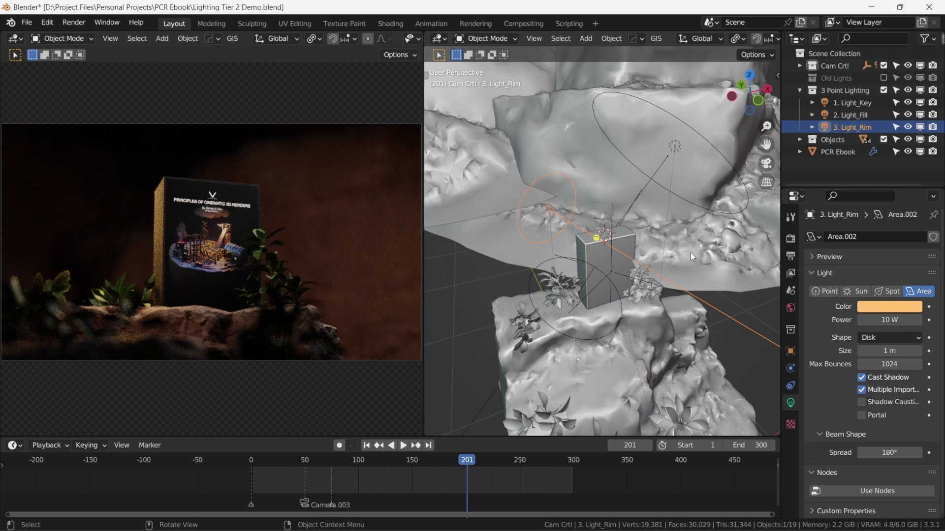
{"action": "left_click", "coordinate": [678, 146]}
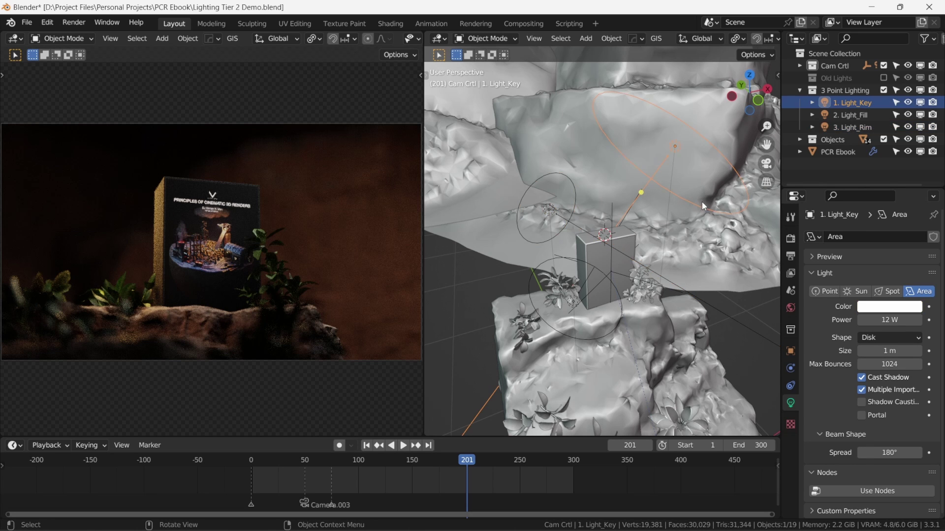
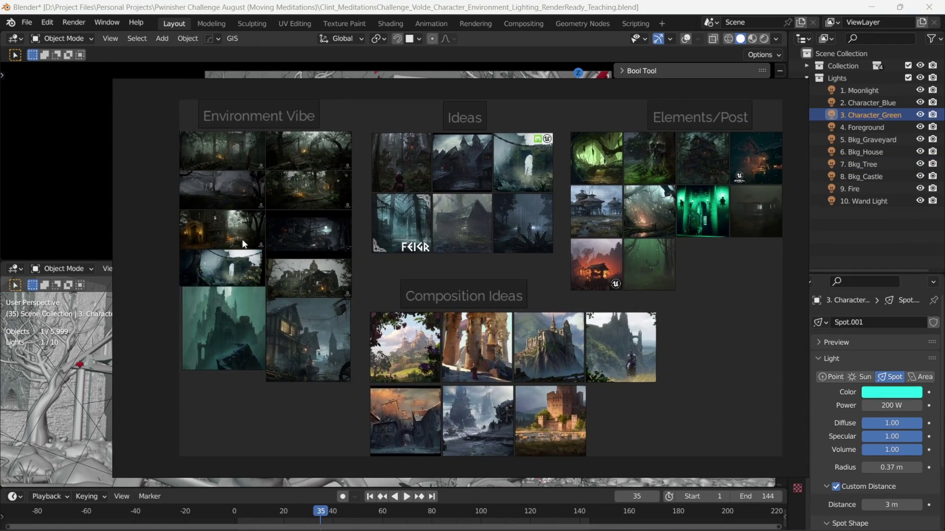
- Examine the misty forest and ruined house image among the Environment Vibe references
{"action": "scroll", "coordinate": [242, 240], "scroll_direction": "up", "scroll_amount": 5}
{"action": "middle_click_drag", "start_coordinate": [229, 236], "coordinate": [399, 330]}
{"action": "scroll", "coordinate": [358, 202], "scroll_direction": "up", "scroll_amount": 5}
{"action": "middle_click_drag", "start_coordinate": [384, 230], "coordinate": [437, 258]}
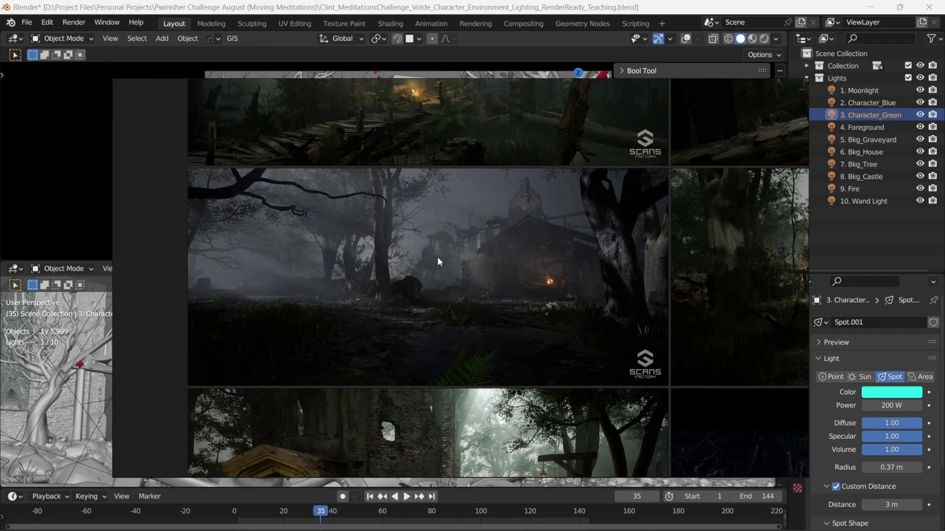
{"action": "scroll", "coordinate": [439, 257], "scroll_direction": "up", "scroll_amount": 3}
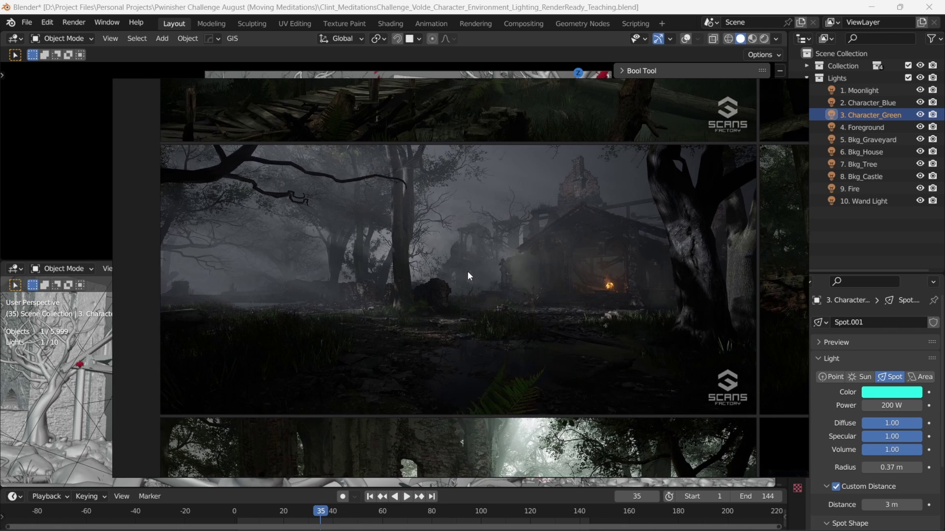
{"action": "scroll", "coordinate": [467, 275], "scroll_direction": "up", "scroll_amount": 3}
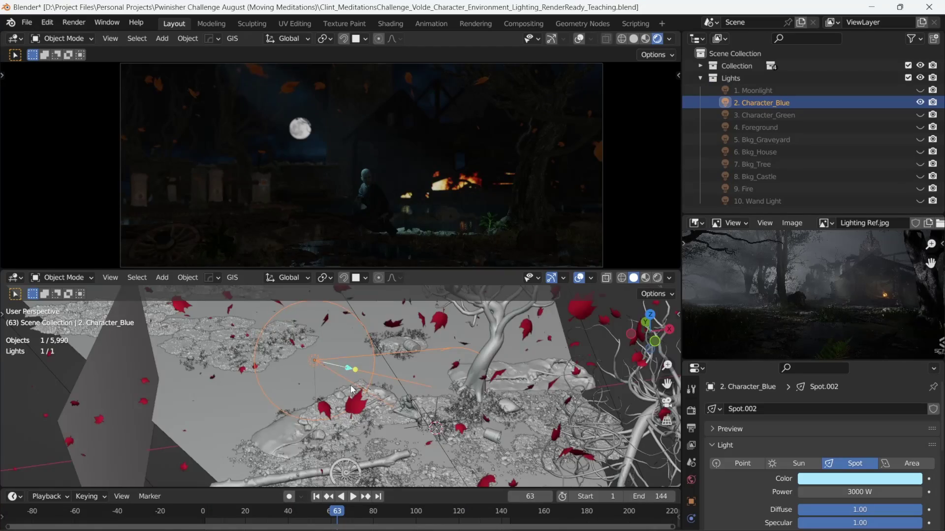
- Try out a smaller scale and a 1.9 m radius on the 2. Character_Blue light
{"action": "middle_click_drag", "start_coordinate": [350, 386], "coordinate": [380, 392]}
{"action": "key", "text": "s"}
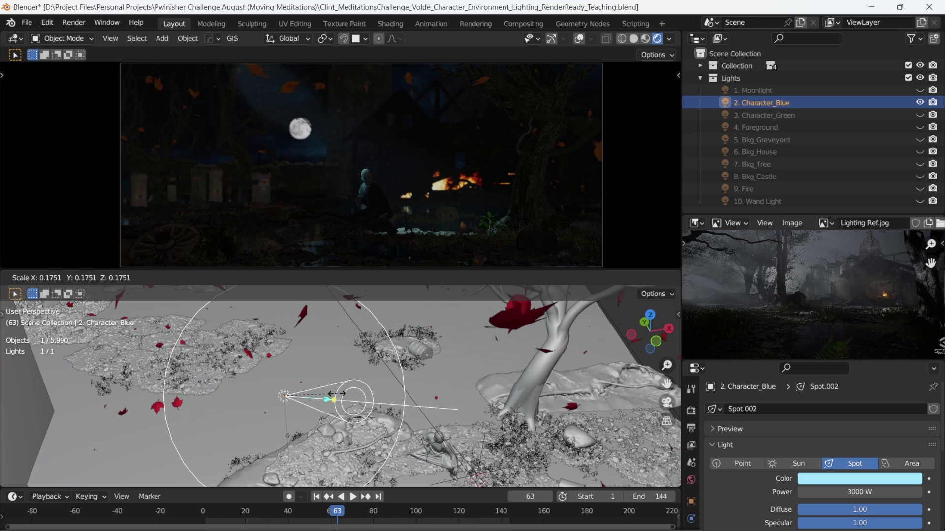
{"action": "scroll", "coordinate": [841, 442], "scroll_direction": "down", "scroll_amount": 8}
{"action": "scroll", "coordinate": [843, 454], "scroll_direction": "up", "scroll_amount": 4}
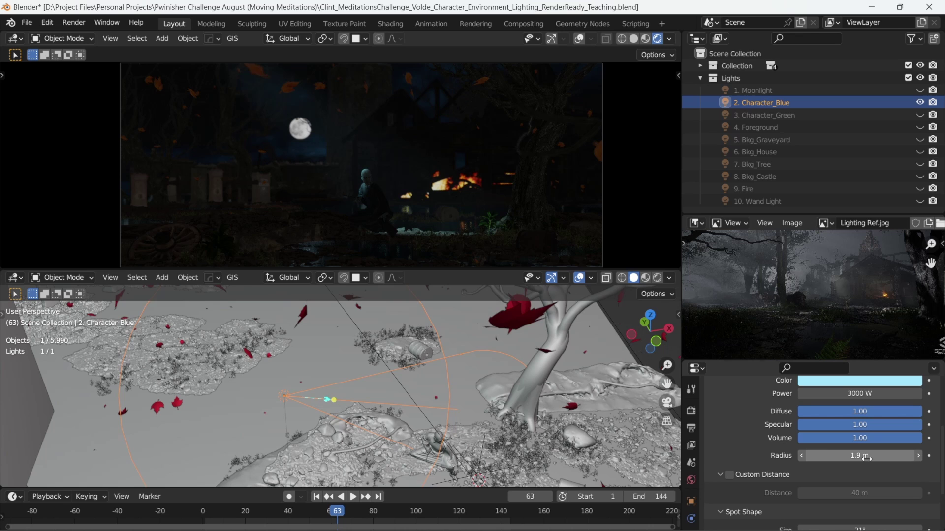
{"action": "scroll", "coordinate": [357, 378], "scroll_direction": "down", "scroll_amount": 4}
{"action": "scroll", "coordinate": [373, 369], "scroll_direction": "up", "scroll_amount": 1}
{"action": "middle_click_drag", "start_coordinate": [373, 370], "coordinate": [351, 378], "text": "shift"}
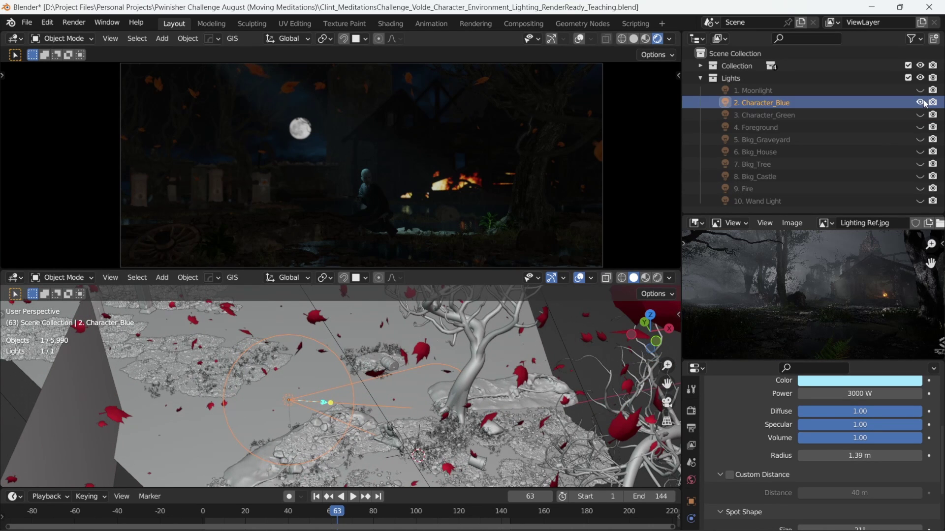
- Look over the unlit environment, from the foreground and character out to the castle and ruins in the distance
{"action": "middle_click_drag", "start_coordinate": [379, 389], "coordinate": [428, 377]}
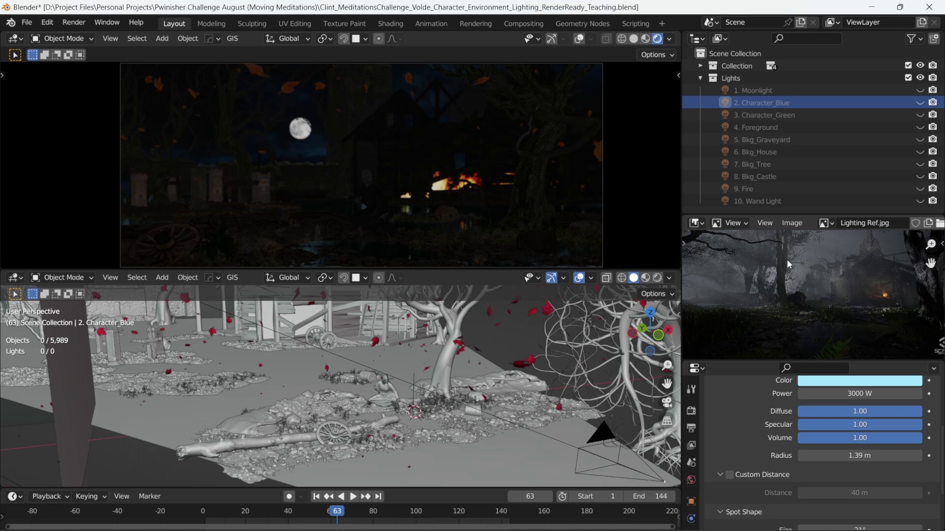
{"action": "middle_click_drag", "start_coordinate": [386, 388], "coordinate": [386, 391]}
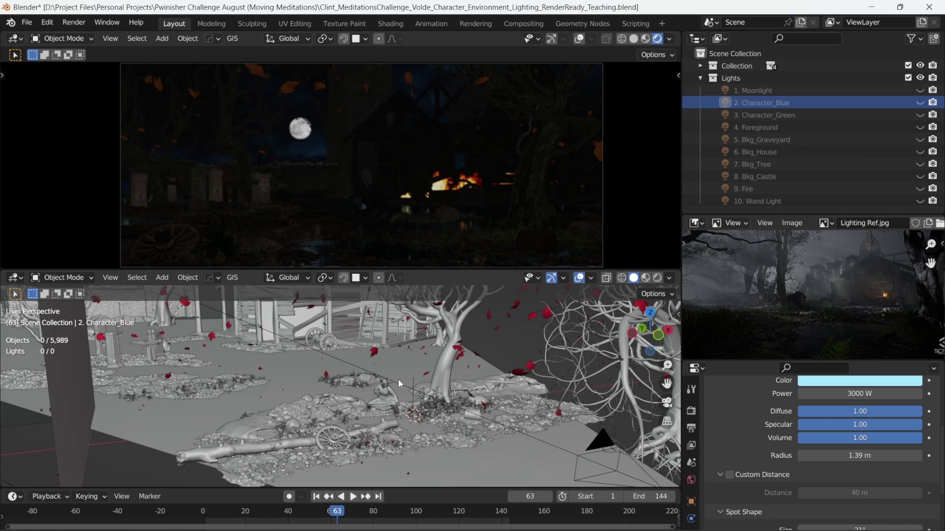
{"action": "middle_click_drag", "start_coordinate": [356, 365], "coordinate": [345, 375]}
{"action": "scroll", "coordinate": [358, 368], "scroll_direction": "down", "scroll_amount": 10}
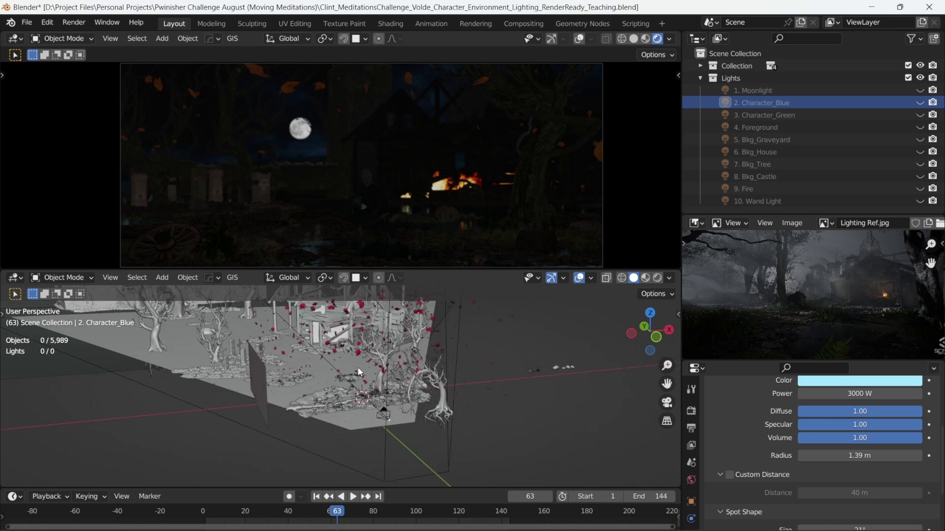
{"action": "middle_click_drag", "start_coordinate": [403, 402], "coordinate": [413, 354]}
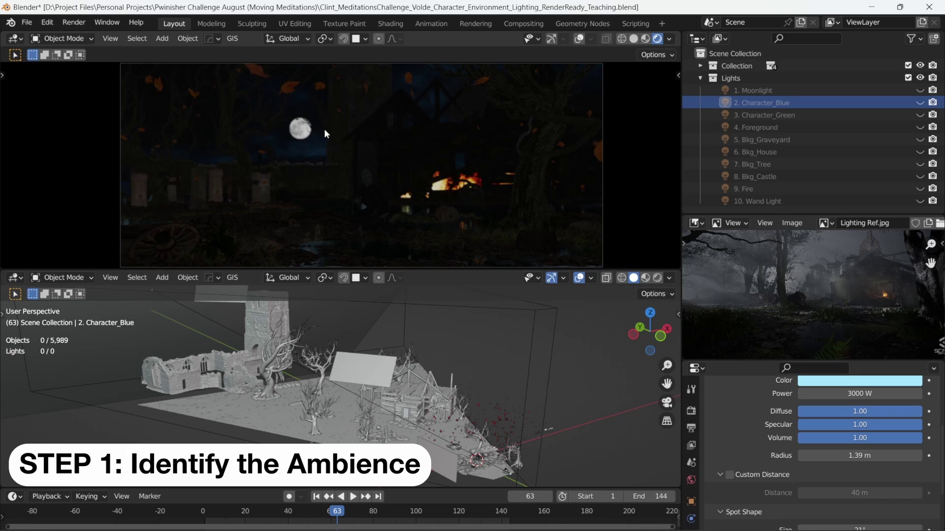
{"action": "middle_click_drag", "start_coordinate": [377, 402], "coordinate": [431, 394]}
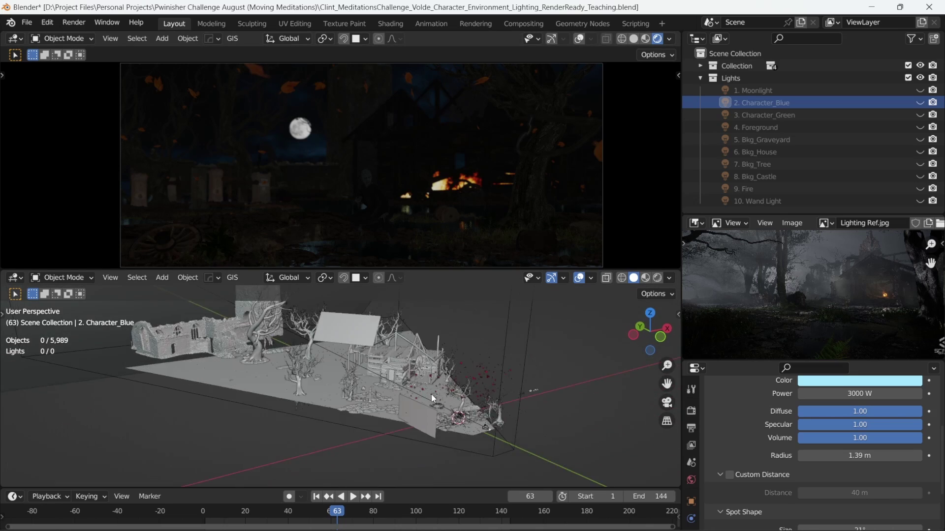
{"action": "scroll", "coordinate": [473, 408], "scroll_direction": "up", "scroll_amount": 5}
{"action": "scroll", "coordinate": [432, 426], "scroll_direction": "up", "scroll_amount": 8}
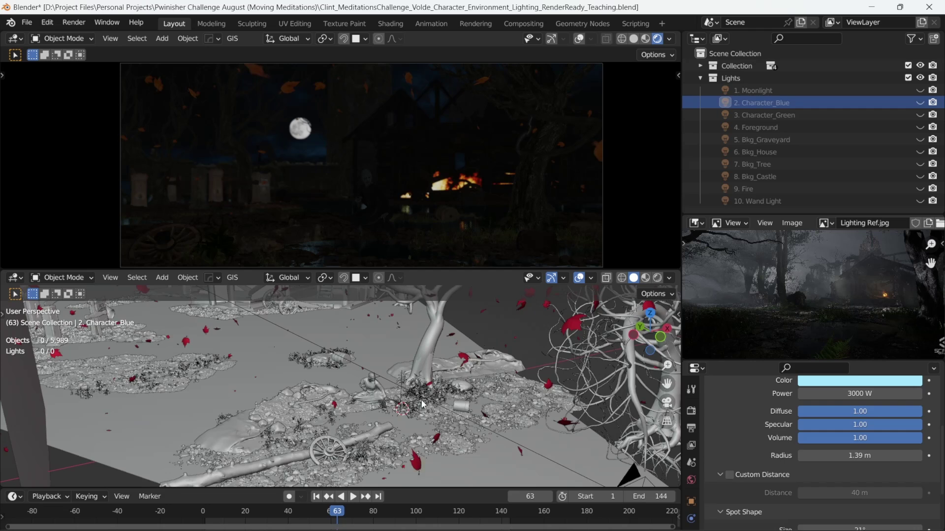
- Unhide 1. Moonlight and select this sun light in the scene
{"action": "left_click", "coordinate": [920, 90]}
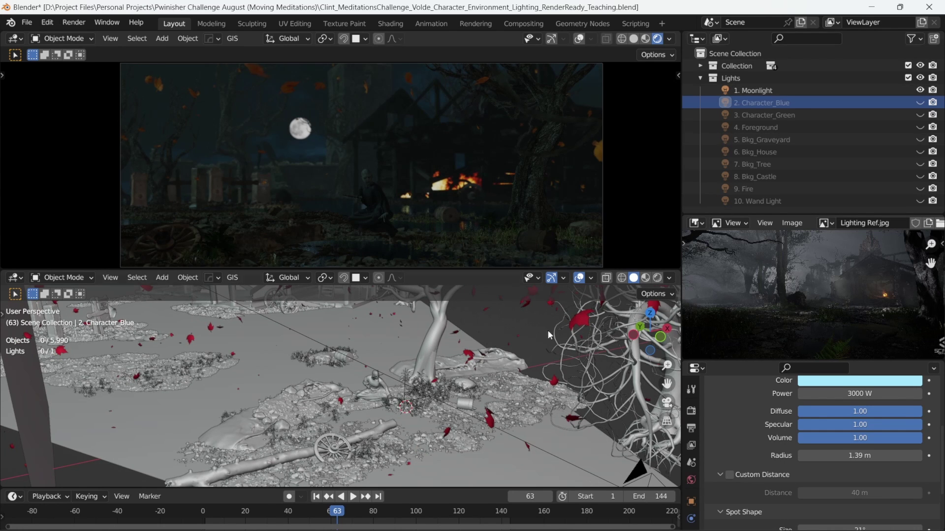
{"action": "middle_click_drag", "start_coordinate": [418, 390], "coordinate": [429, 371], "text": "shift"}
{"action": "scroll", "coordinate": [369, 385], "scroll_direction": "down", "scroll_amount": 10}
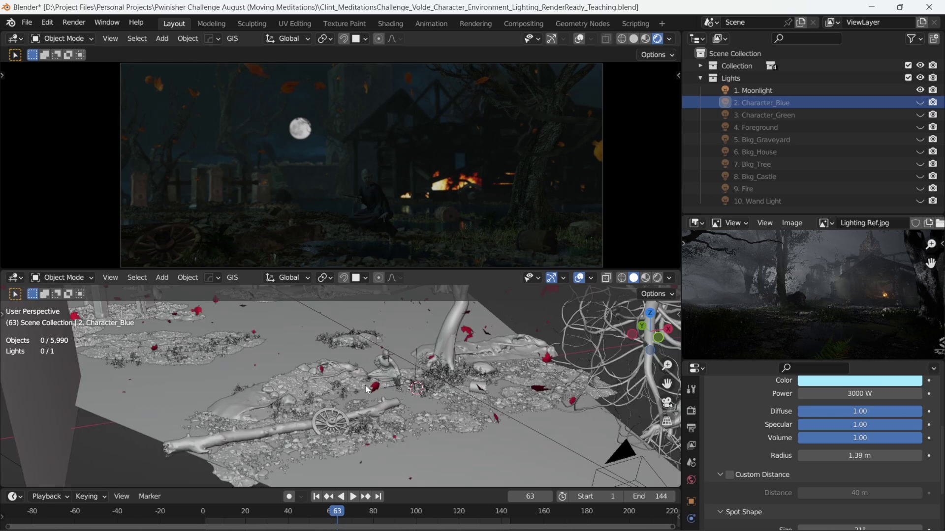
{"action": "scroll", "coordinate": [407, 410], "scroll_direction": "down", "scroll_amount": 5}
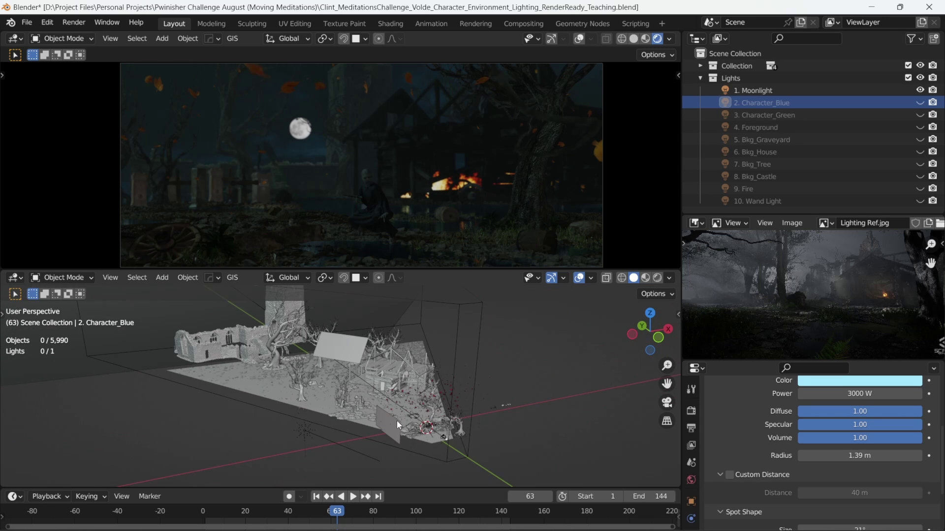
{"action": "left_click", "coordinate": [305, 430]}
{"action": "scroll", "coordinate": [386, 408], "scroll_direction": "down", "scroll_amount": 1}
{"action": "middle_click_drag", "start_coordinate": [387, 409], "coordinate": [374, 413]}
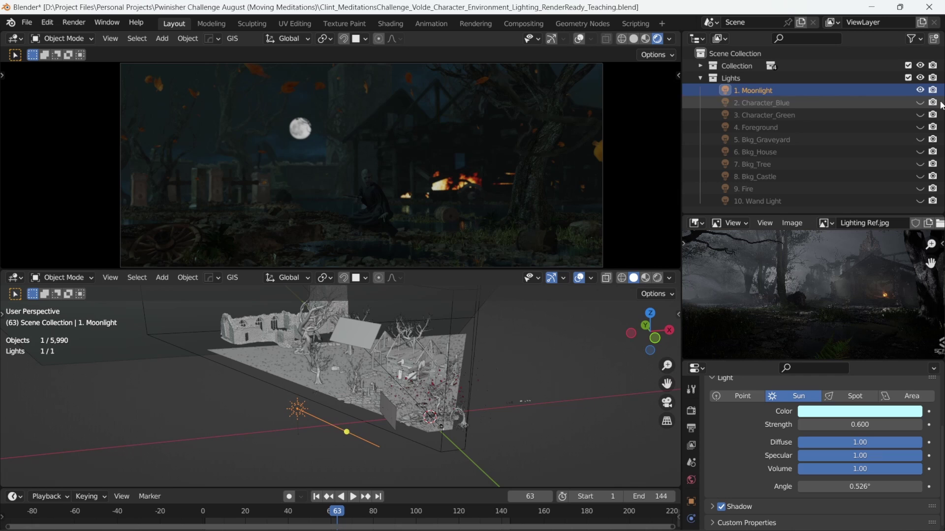
- Compare the render with 1. Moonlight hidden and shown again
{"action": "left_click", "coordinate": [920, 91]}
{"action": "left_click", "coordinate": [921, 91]}
{"action": "mouse_move", "coordinate": [361, 404]}
{"action": "middle_mouse_down", "text": "shift"}
{"action": "mouse_move", "coordinate": [379, 433]}
{"action": "mouse_move", "coordinate": [372, 415]}
{"action": "middle_mouse_up", "text": "shift"}
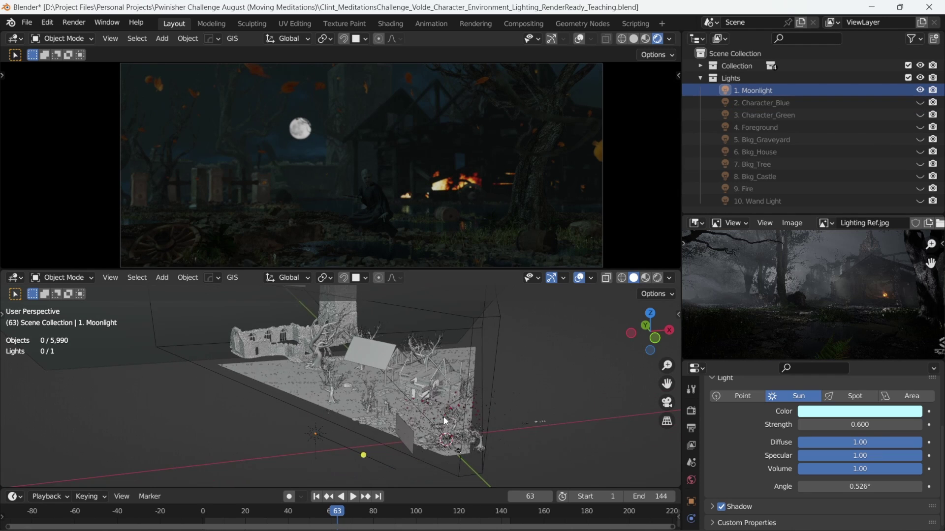
- Examine the character under the tree up close, as the subject of the scene
{"action": "scroll", "coordinate": [444, 421], "scroll_direction": "up", "scroll_amount": 8}
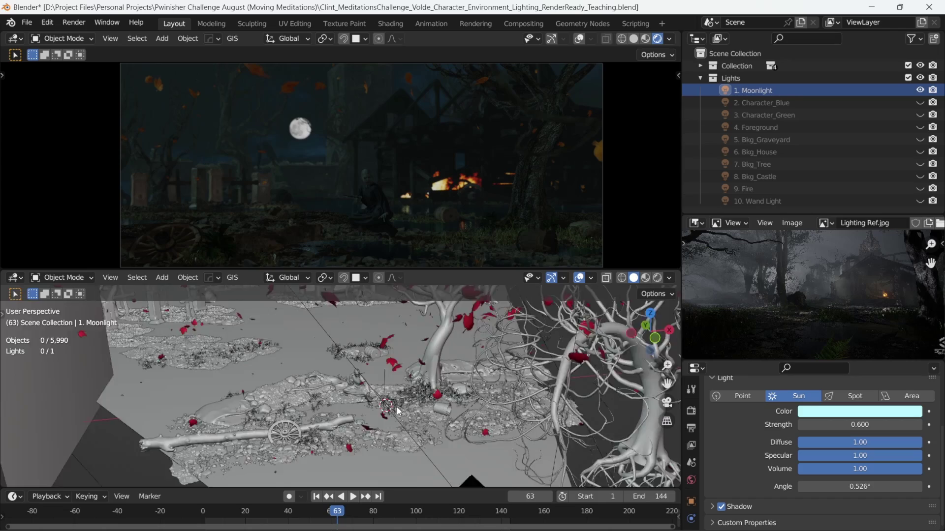
{"action": "scroll", "coordinate": [397, 410], "scroll_direction": "up", "scroll_amount": 3}
{"action": "middle_click_drag", "start_coordinate": [362, 411], "coordinate": [445, 383], "text": "shift"}
{"action": "scroll", "coordinate": [434, 386], "scroll_direction": "down", "scroll_amount": 1}
{"action": "scroll", "coordinate": [462, 385], "scroll_direction": "up", "scroll_amount": 4}
{"action": "scroll", "coordinate": [472, 384], "scroll_direction": "down", "scroll_amount": 4}
{"action": "scroll", "coordinate": [443, 374], "scroll_direction": "up", "scroll_amount": 6}
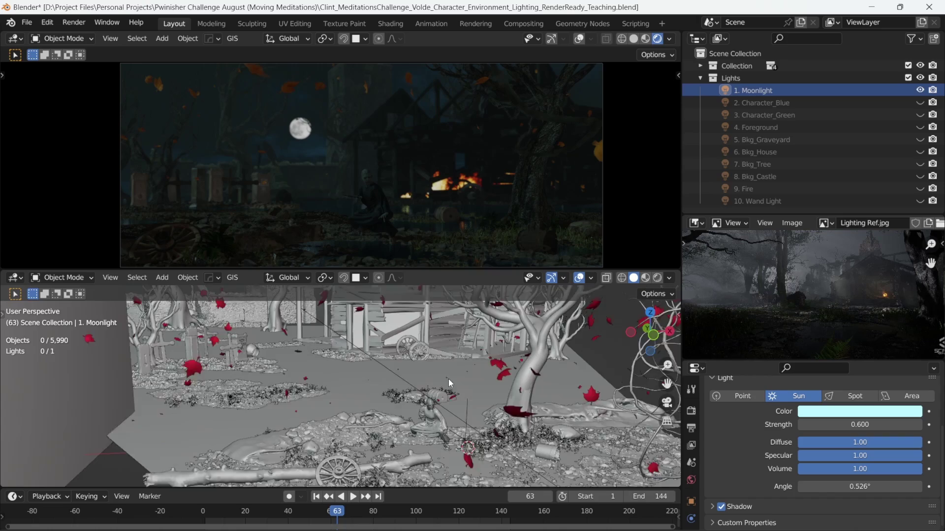
{"action": "middle_click_drag", "start_coordinate": [411, 397], "coordinate": [461, 396]}
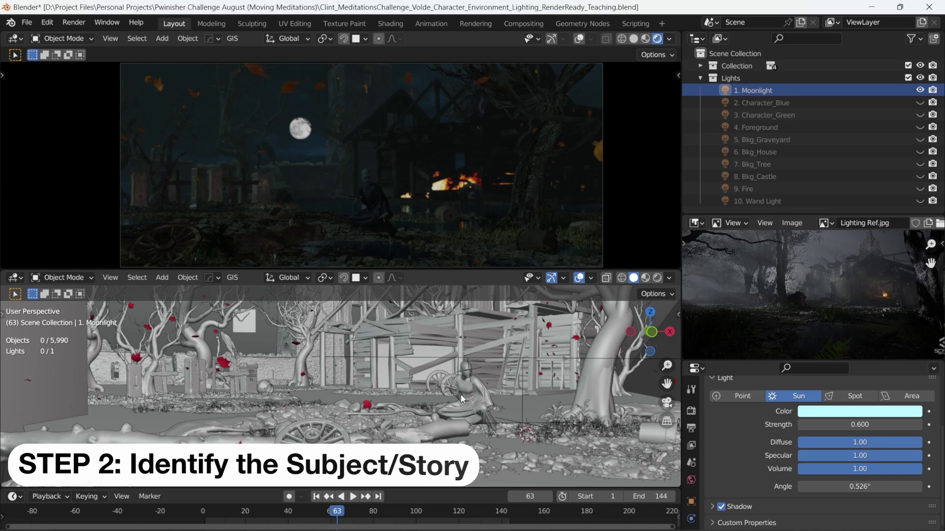
{"action": "middle_click_drag", "start_coordinate": [468, 391], "coordinate": [439, 368], "text": "shift"}
{"action": "scroll", "coordinate": [440, 368], "scroll_direction": "up", "scroll_amount": 6}
{"action": "scroll", "coordinate": [445, 345], "scroll_direction": "up", "scroll_amount": 2}
{"action": "middle_click_drag", "start_coordinate": [441, 368], "coordinate": [411, 378], "text": "shift"}
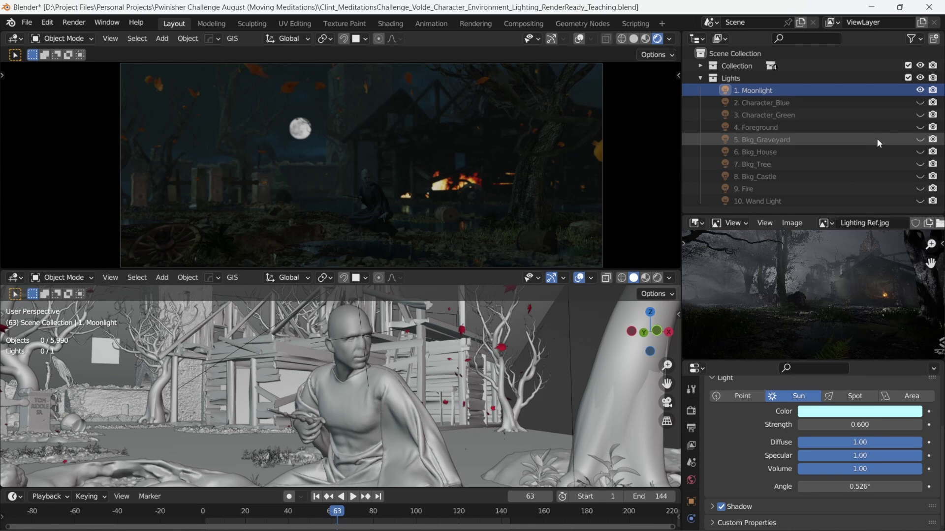
- Unhide 2. Character_Blue to light the character, and view the character within the surroundings
{"action": "left_click", "coordinate": [920, 101]}
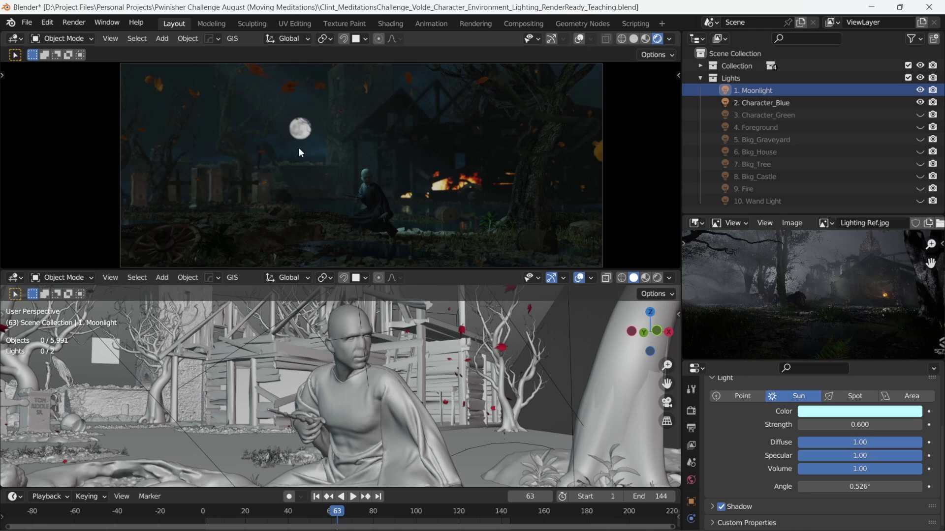
{"action": "scroll", "coordinate": [446, 397], "scroll_direction": "down", "scroll_amount": 8}
{"action": "middle_click_drag", "start_coordinate": [402, 375], "coordinate": [395, 387]}
{"action": "scroll", "coordinate": [390, 386], "scroll_direction": "down", "scroll_amount": 2}
{"action": "scroll", "coordinate": [409, 387], "scroll_direction": "up", "scroll_amount": 3}
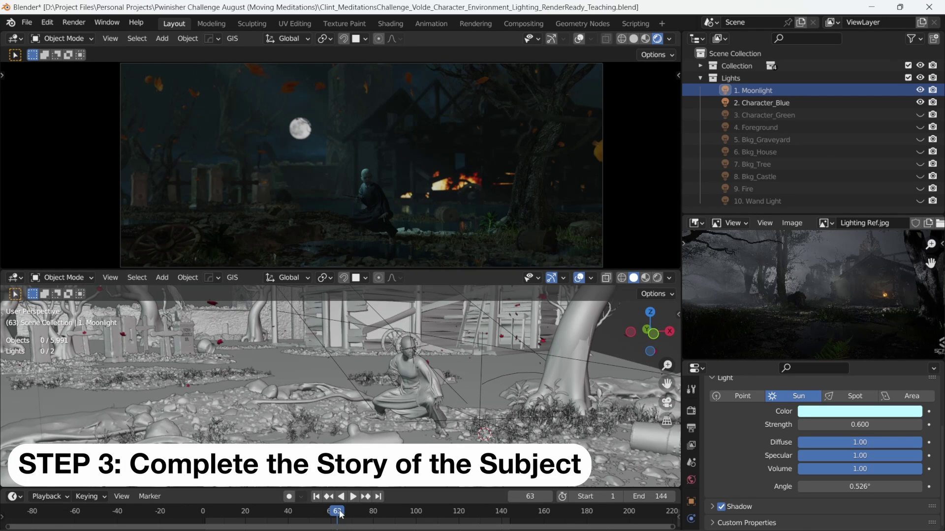
- Scrub the animation back through frame 53 to earlier frames to review the character's movement
{"action": "key", "text": "space"}
{"action": "left_click", "coordinate": [317, 515]}
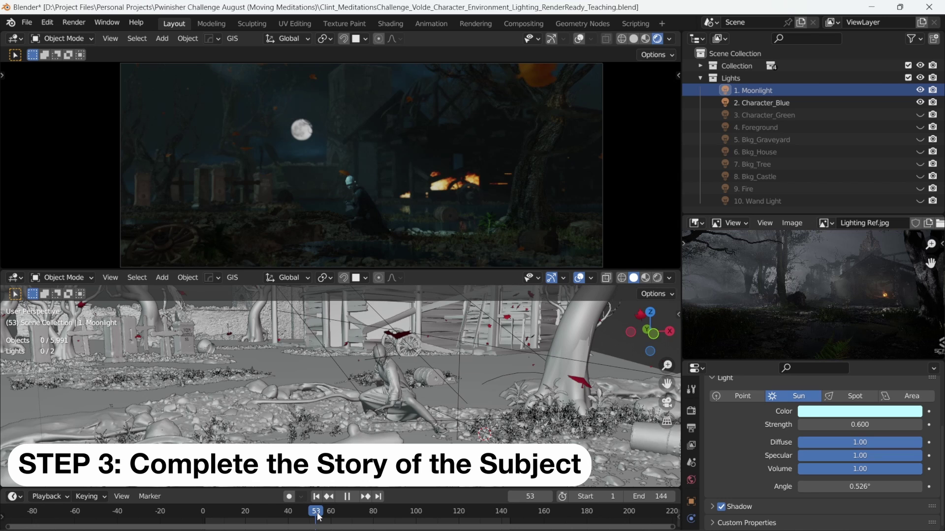
{"action": "left_click", "coordinate": [301, 519]}
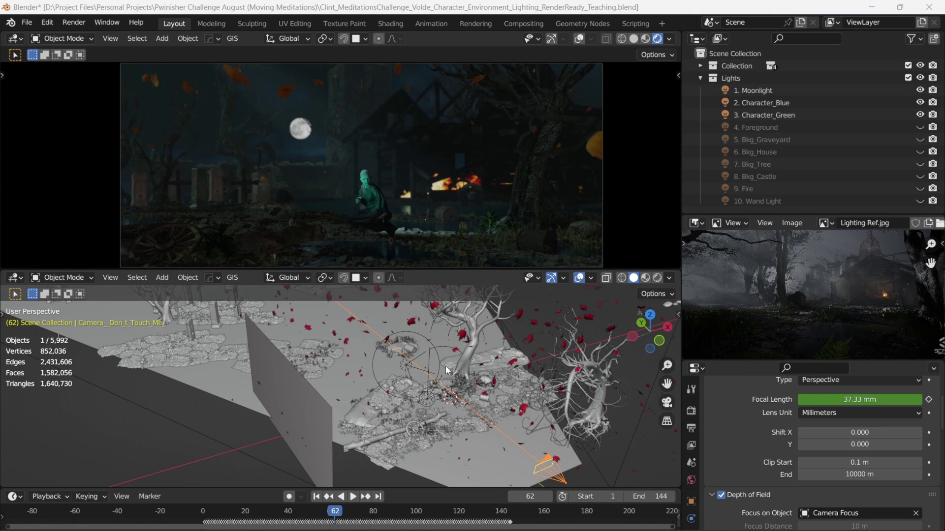
- With the scene view in rendered shading, select the patterned plane beside the foreground and unhide 4. Foreground
{"action": "mouse_move", "coordinate": [413, 387]}
{"action": "middle_mouse_down"}
{"action": "mouse_move", "coordinate": [422, 424]}
{"action": "mouse_move", "coordinate": [401, 405]}
{"action": "mouse_move", "coordinate": [416, 411]}
{"action": "mouse_move", "coordinate": [407, 406]}
{"action": "mouse_move", "coordinate": [409, 417]}
{"action": "mouse_move", "coordinate": [420, 395]}
{"action": "middle_mouse_up"}
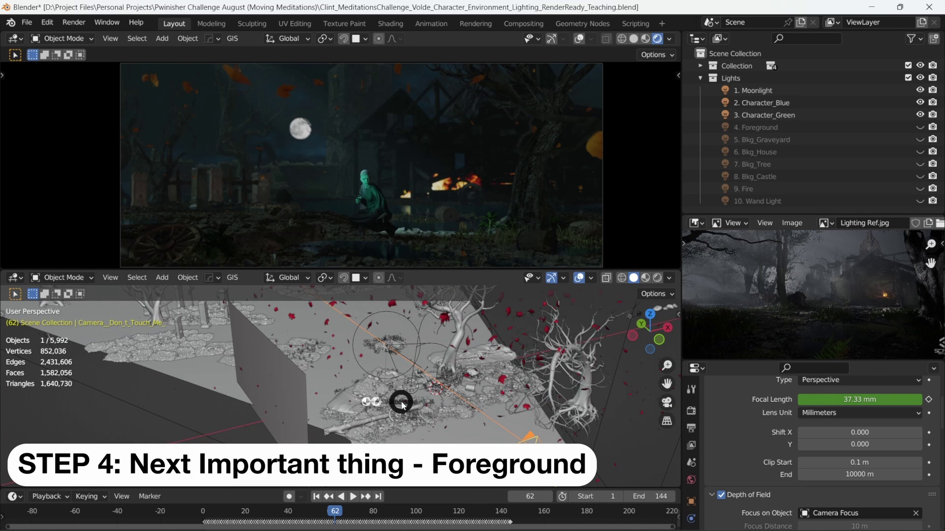
{"action": "key", "text": "8"}
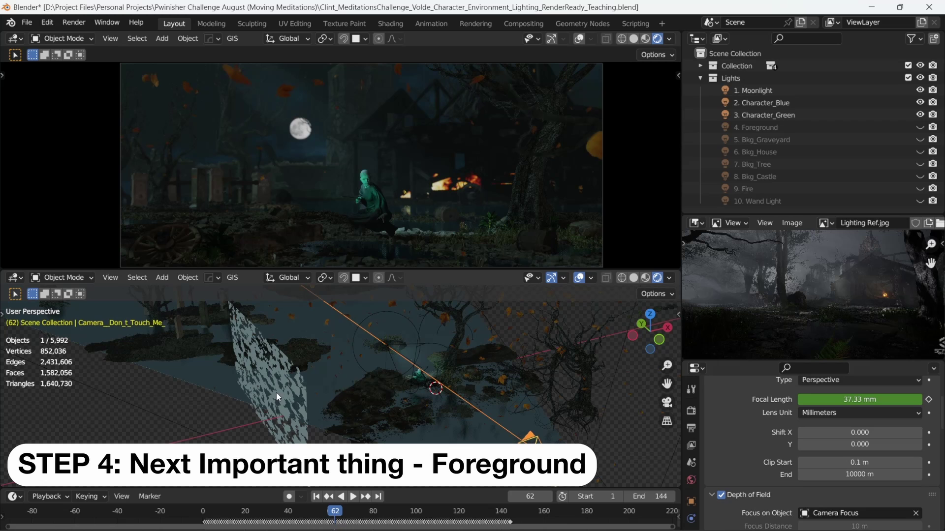
{"action": "left_click", "coordinate": [280, 408]}
{"action": "middle_click_drag", "start_coordinate": [310, 410], "coordinate": [288, 413]}
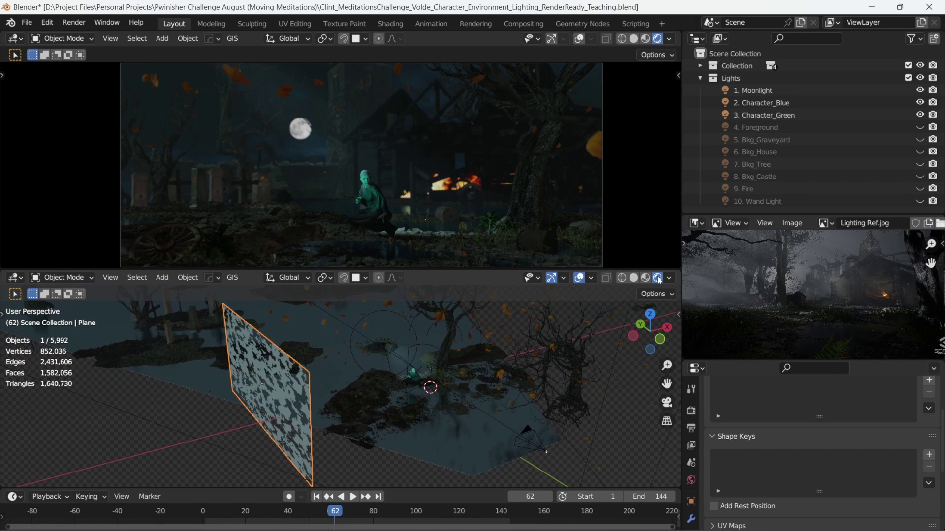
{"action": "left_click", "coordinate": [921, 128]}
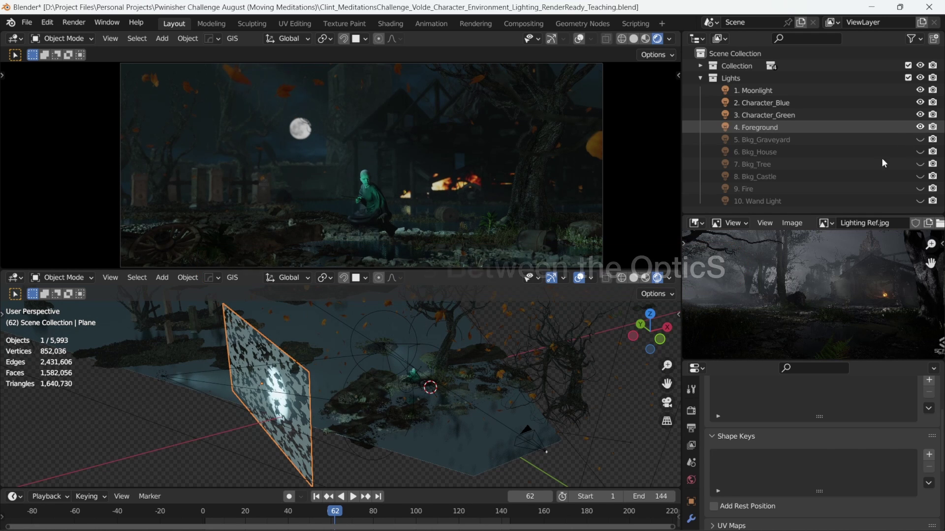
- Examine the dark graveyard area and the surrounding background in the rendered scene view
{"action": "middle_click_drag", "start_coordinate": [286, 401], "coordinate": [541, 465], "text": "shift"}
{"action": "middle_click_drag", "start_coordinate": [415, 386], "coordinate": [408, 413]}
{"action": "middle_click_drag", "start_coordinate": [364, 378], "coordinate": [427, 431], "text": "shift"}
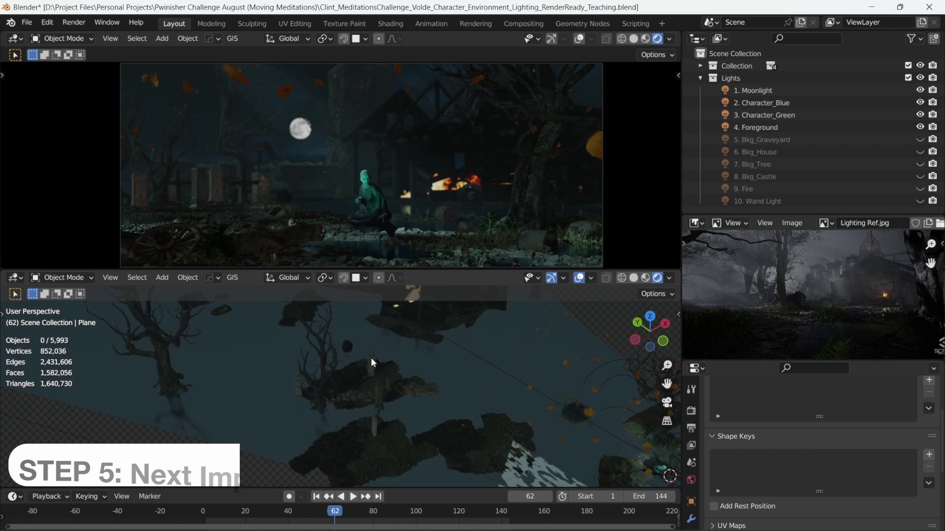
{"action": "scroll", "coordinate": [374, 377], "scroll_direction": "up", "scroll_amount": 4}
{"action": "middle_click_drag", "start_coordinate": [387, 406], "coordinate": [372, 384]}
{"action": "middle_click_drag", "start_coordinate": [400, 396], "coordinate": [350, 413]}
{"action": "scroll", "coordinate": [384, 385], "scroll_direction": "down", "scroll_amount": 6}
{"action": "scroll", "coordinate": [351, 409], "scroll_direction": "down", "scroll_amount": 1}
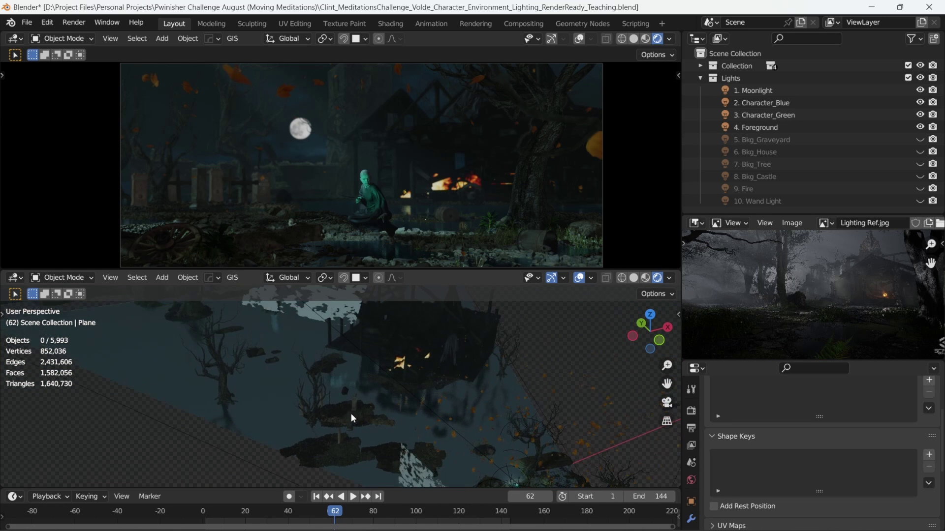
- Unhide 5. Bkg_Graveyard, check its effect on the graveyard, and select the light in the scene
{"action": "left_click", "coordinate": [921, 140]}
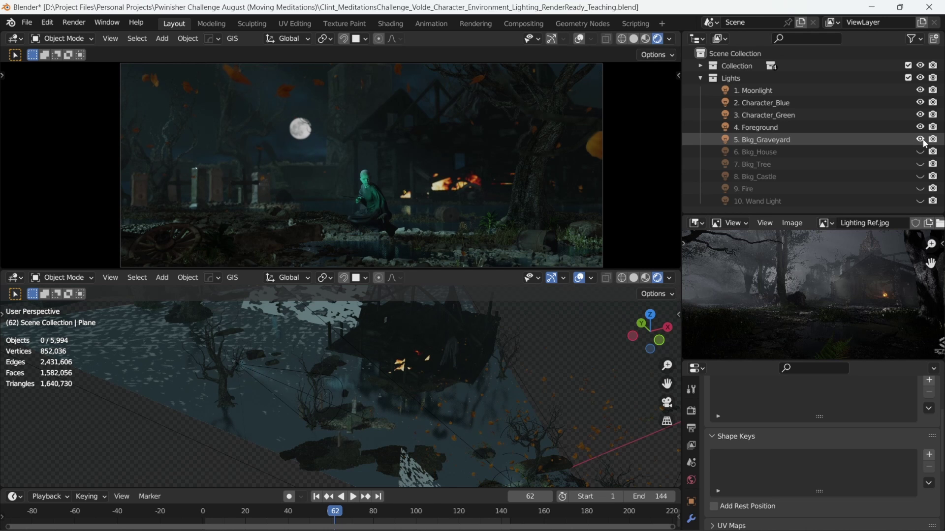
{"action": "left_click", "coordinate": [921, 140]}
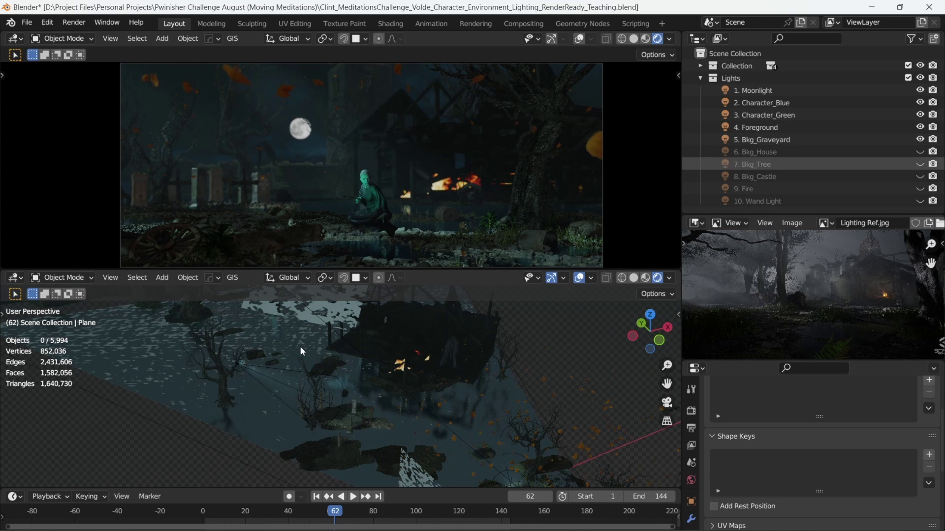
{"action": "left_click", "coordinate": [241, 365]}
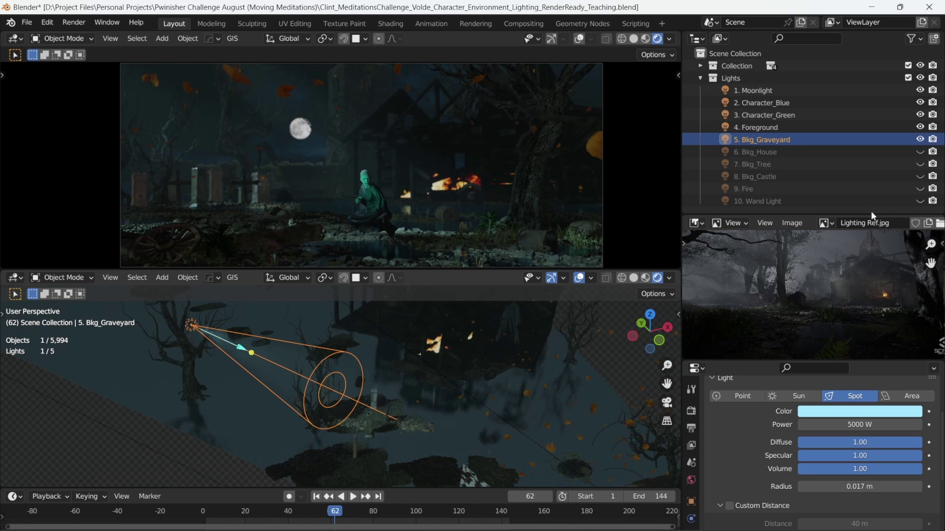
- Select the burning house in the background of the scene
{"action": "middle_click_drag", "start_coordinate": [515, 353], "coordinate": [347, 388]}
{"action": "left_click", "coordinate": [405, 388]}
{"action": "scroll", "coordinate": [404, 389], "scroll_direction": "down", "scroll_amount": 3}
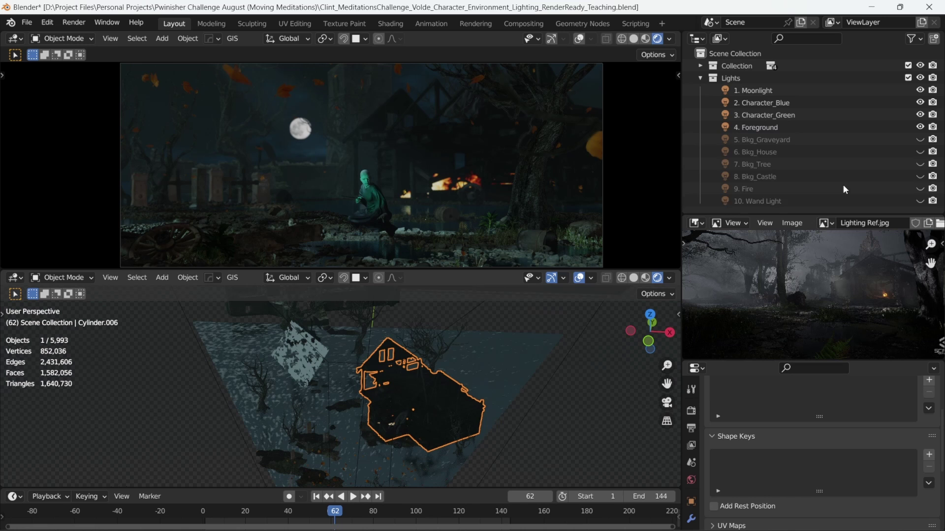
- Unhide 5. Bkg_Graveyard and 6. Bkg_House, and clear the house selection
{"action": "left_click", "coordinate": [918, 139]}
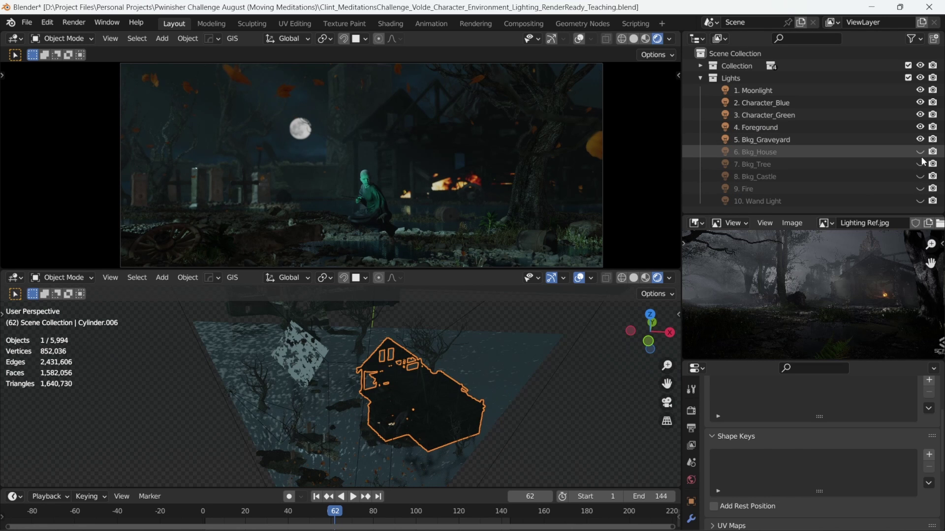
{"action": "left_click", "coordinate": [582, 414]}
- Unhide 7. Bkg_Tree and select its spot light beside the castle ruins and background trees
{"action": "middle_click_drag", "start_coordinate": [336, 371], "coordinate": [403, 425]}
{"action": "scroll", "coordinate": [342, 376], "scroll_direction": "up", "scroll_amount": 4}
{"action": "scroll", "coordinate": [339, 432], "scroll_direction": "up", "scroll_amount": 2}
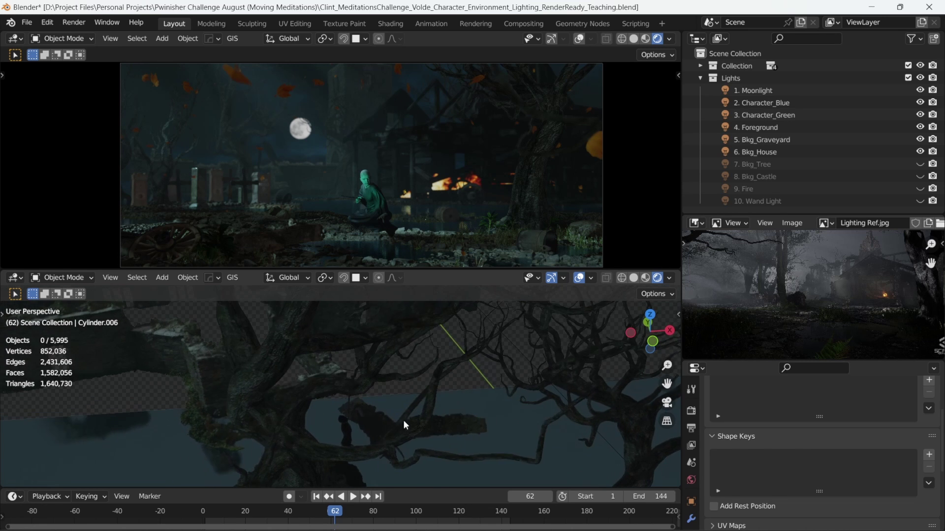
{"action": "scroll", "coordinate": [369, 410], "scroll_direction": "down", "scroll_amount": 8}
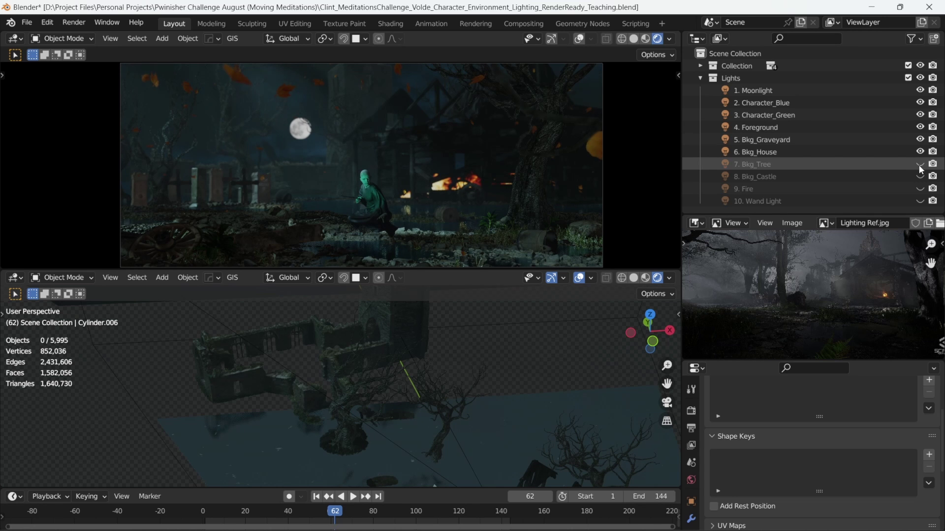
{"action": "left_click", "coordinate": [249, 384]}
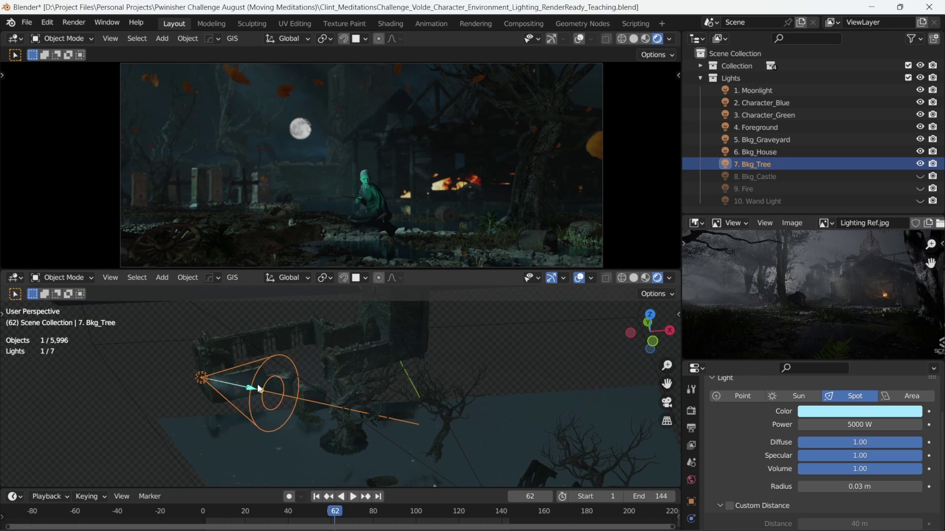
{"action": "left_click", "coordinate": [476, 349]}
- Unhide 8. Bkg_Castle and select its spot light behind the patterned plane next to the castle tower
{"action": "scroll", "coordinate": [395, 404], "scroll_direction": "up", "scroll_amount": 6}
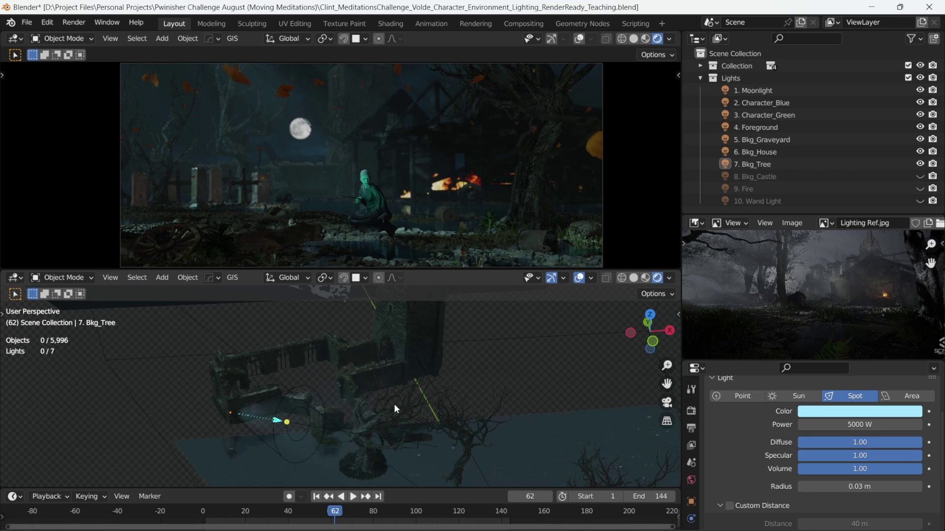
{"action": "scroll", "coordinate": [428, 389], "scroll_direction": "up", "scroll_amount": 2, "text": "shift"}
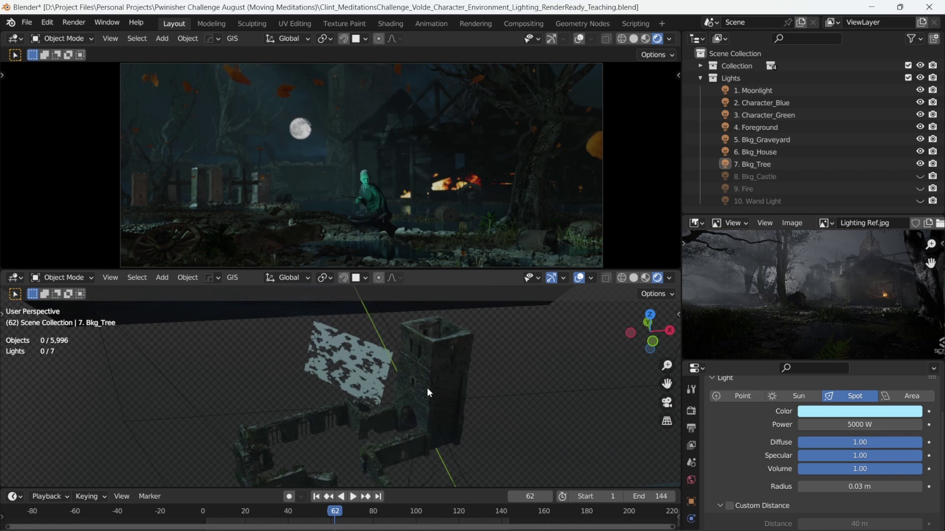
{"action": "left_click", "coordinate": [364, 371]}
{"action": "key", "text": "alt+a"}
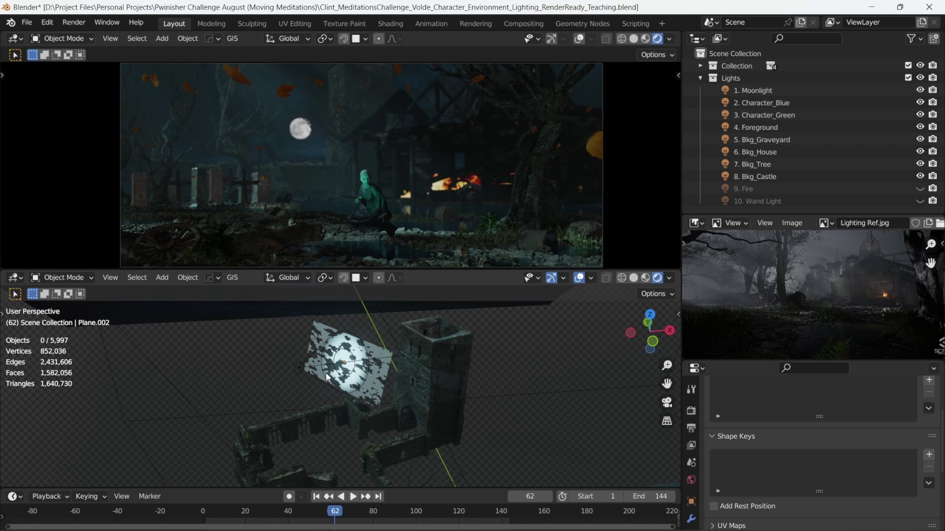
{"action": "left_click", "coordinate": [298, 366]}
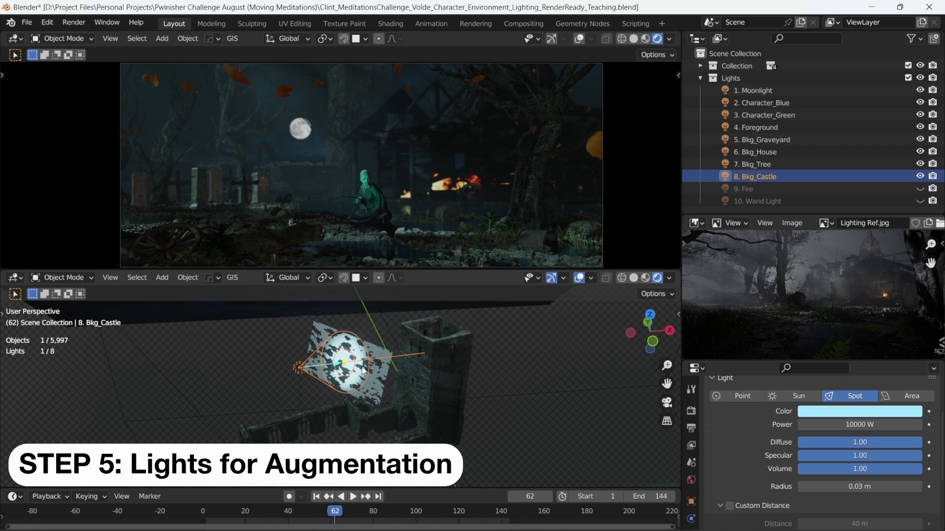
{"action": "left_click", "coordinate": [526, 347]}
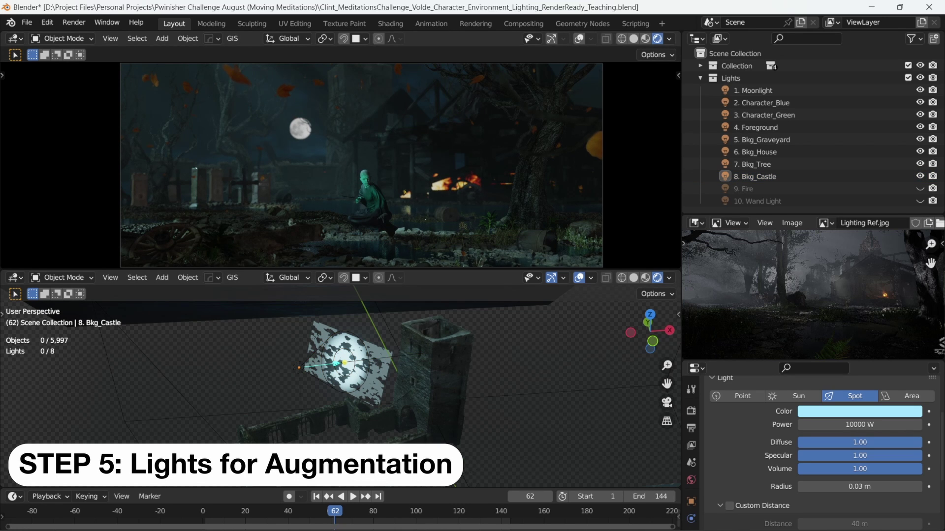
- Select the large fire plane inside the burning house and unhide 9. Fire
{"action": "scroll", "coordinate": [477, 366], "scroll_direction": "down", "scroll_amount": 8}
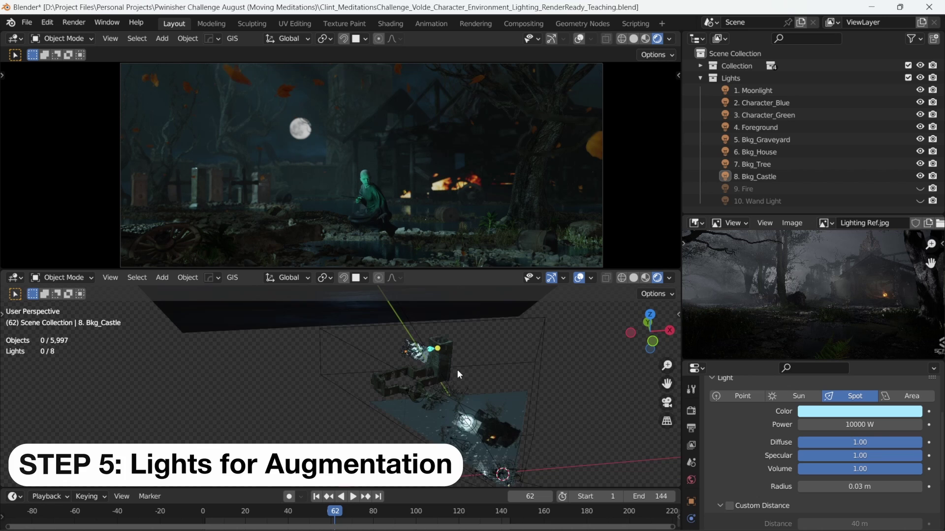
{"action": "scroll", "coordinate": [405, 432], "scroll_direction": "up", "scroll_amount": 6}
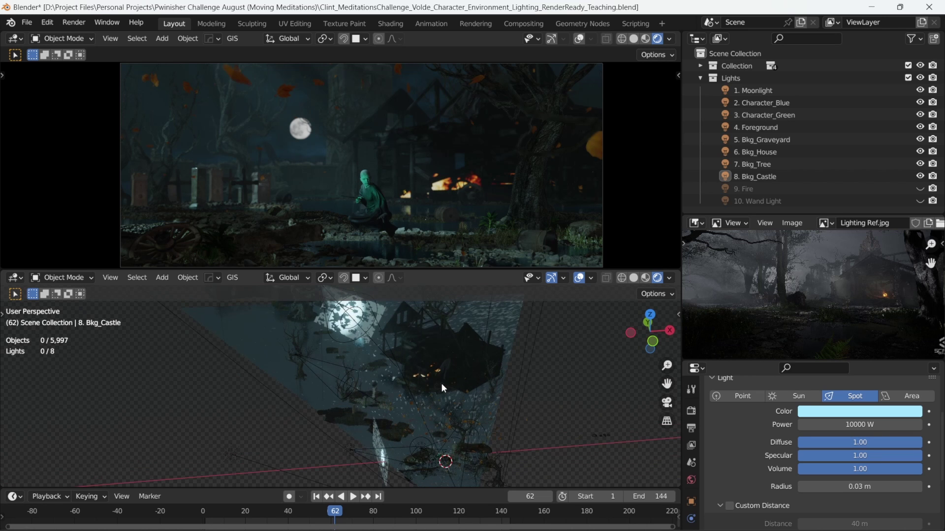
{"action": "scroll", "coordinate": [430, 365], "scroll_direction": "up", "scroll_amount": 6}
{"action": "mouse_move", "coordinate": [430, 370]}
{"action": "middle_mouse_down"}
{"action": "mouse_move", "coordinate": [459, 344]}
{"action": "mouse_move", "coordinate": [487, 353]}
{"action": "middle_mouse_up"}
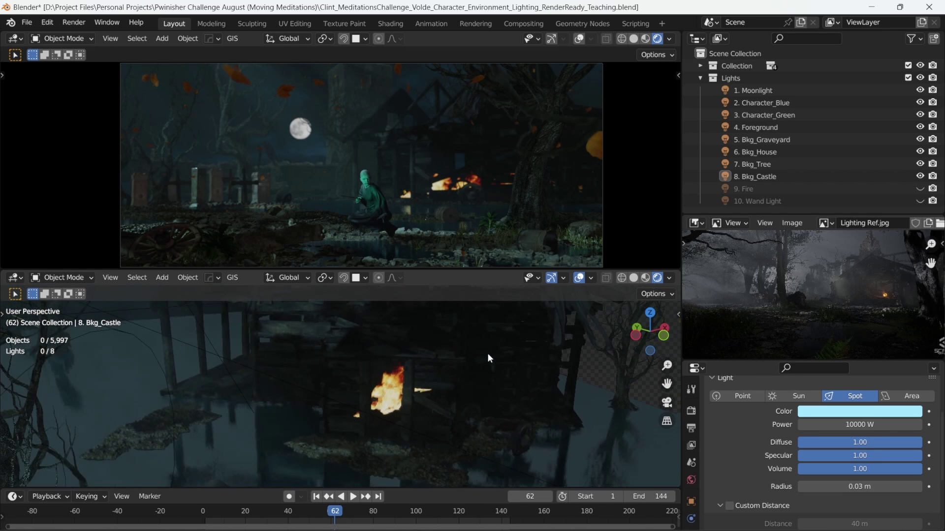
{"action": "left_click", "coordinate": [396, 389]}
{"action": "middle_click_drag", "start_coordinate": [367, 380], "coordinate": [465, 363]}
{"action": "scroll", "coordinate": [374, 381], "scroll_direction": "down", "scroll_amount": 3}
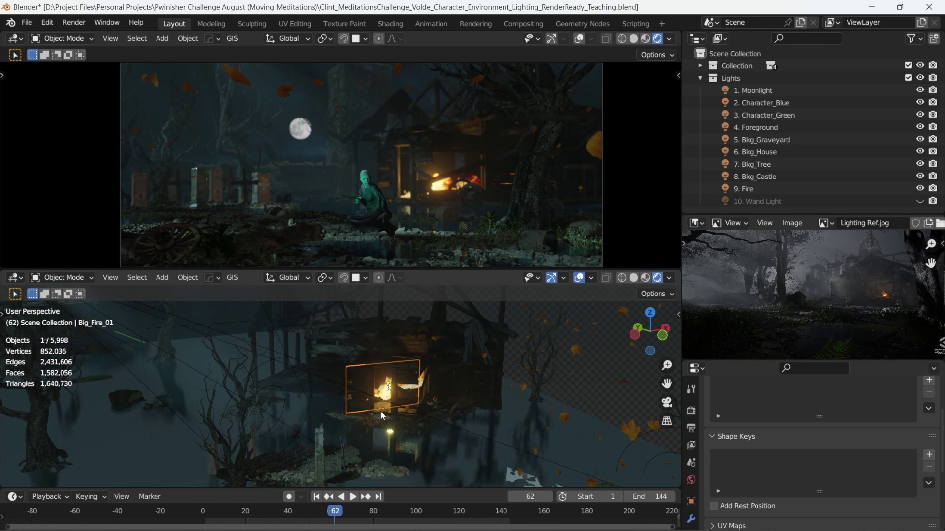
- Unhide 10. Wand Light and check its glow at the tip of the seated character's wand
{"action": "scroll", "coordinate": [380, 409], "scroll_direction": "down", "scroll_amount": 4}
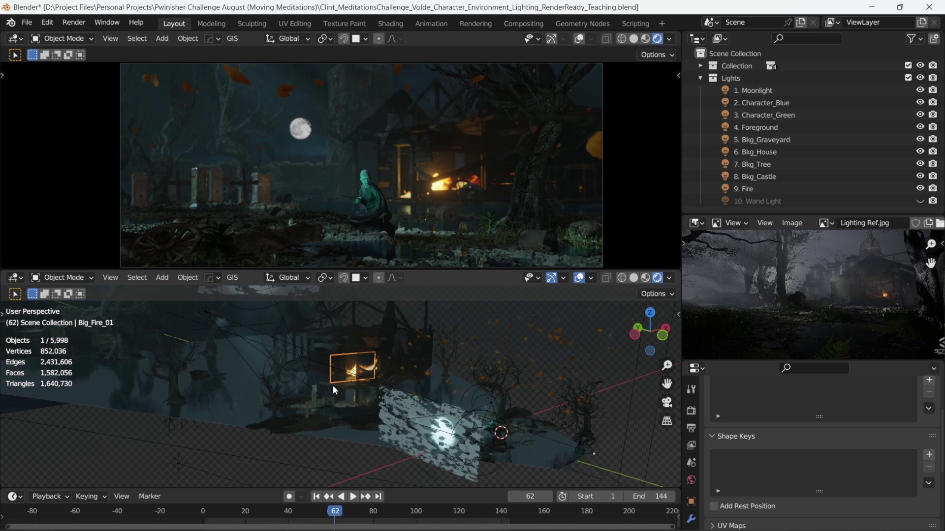
{"action": "middle_click_drag", "start_coordinate": [502, 468], "coordinate": [426, 456], "text": "shift"}
{"action": "scroll", "coordinate": [418, 427], "scroll_direction": "up", "scroll_amount": 6}
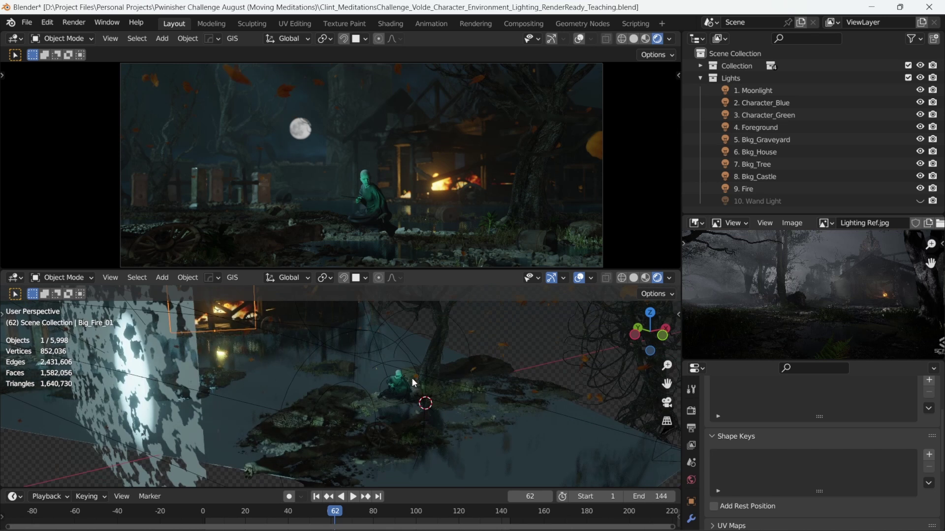
{"action": "scroll", "coordinate": [413, 383], "scroll_direction": "up", "scroll_amount": 5}
{"action": "scroll", "coordinate": [316, 392], "scroll_direction": "up", "scroll_amount": 4}
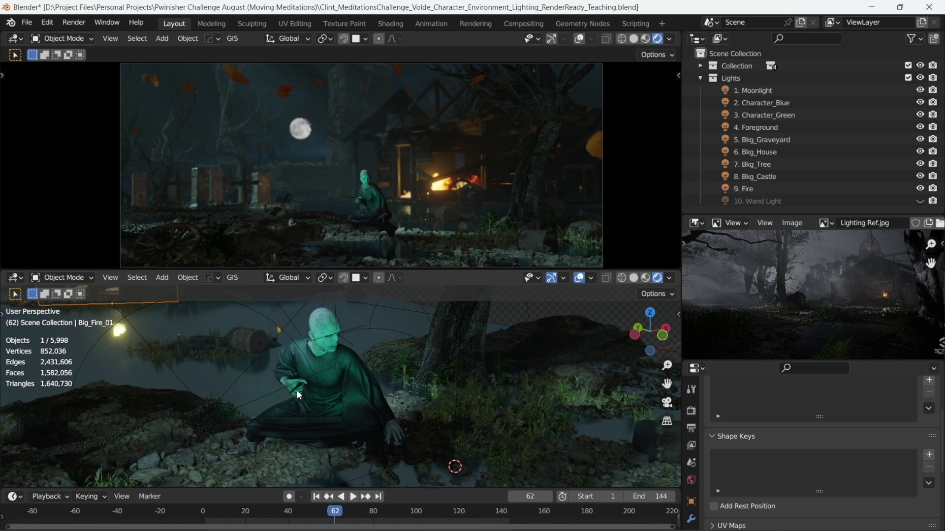
{"action": "middle_click_drag", "start_coordinate": [320, 388], "coordinate": [372, 375]}
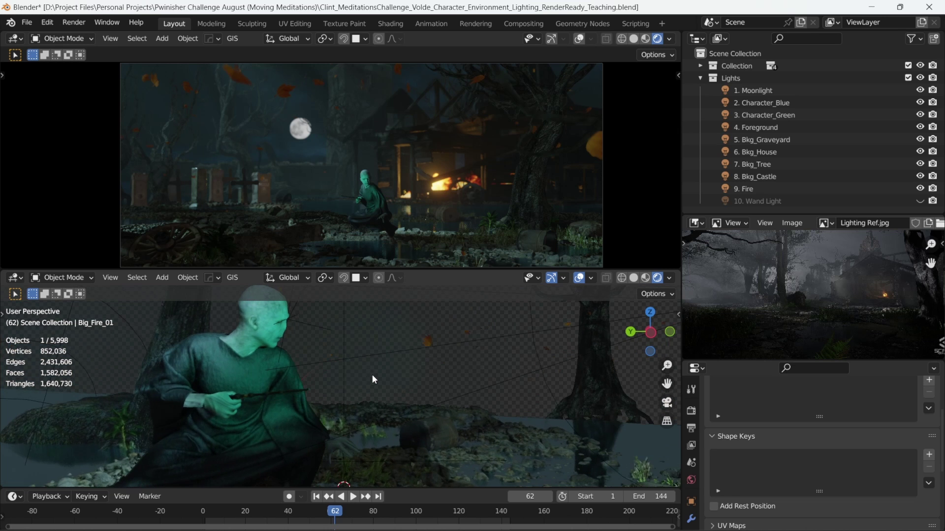
{"action": "left_click", "coordinate": [921, 201]}
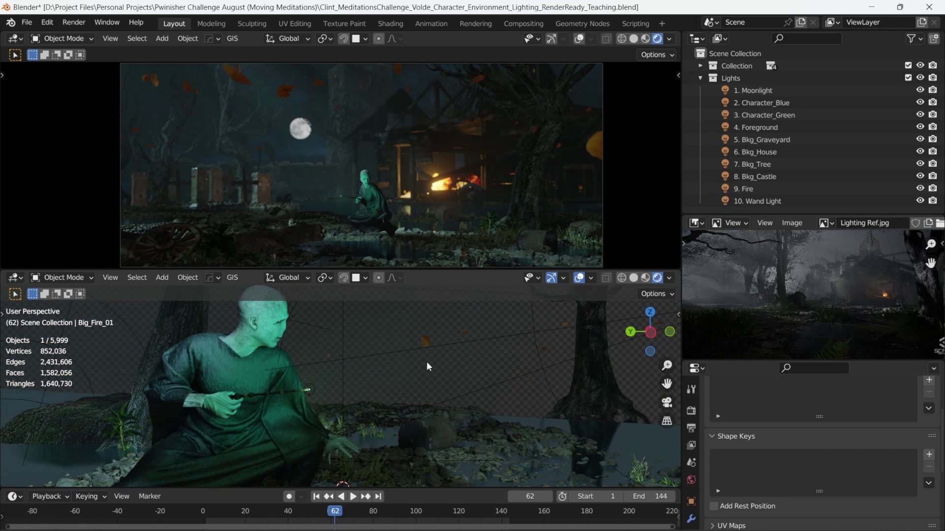
- Review the fully lit scene, excluding and re-including the Lights collection to compare it with and without lighting
{"action": "scroll", "coordinate": [425, 364], "scroll_direction": "down", "scroll_amount": 4}
{"action": "middle_click_drag", "start_coordinate": [381, 383], "coordinate": [308, 371]}
{"action": "scroll", "coordinate": [310, 370], "scroll_direction": "down", "scroll_amount": 7}
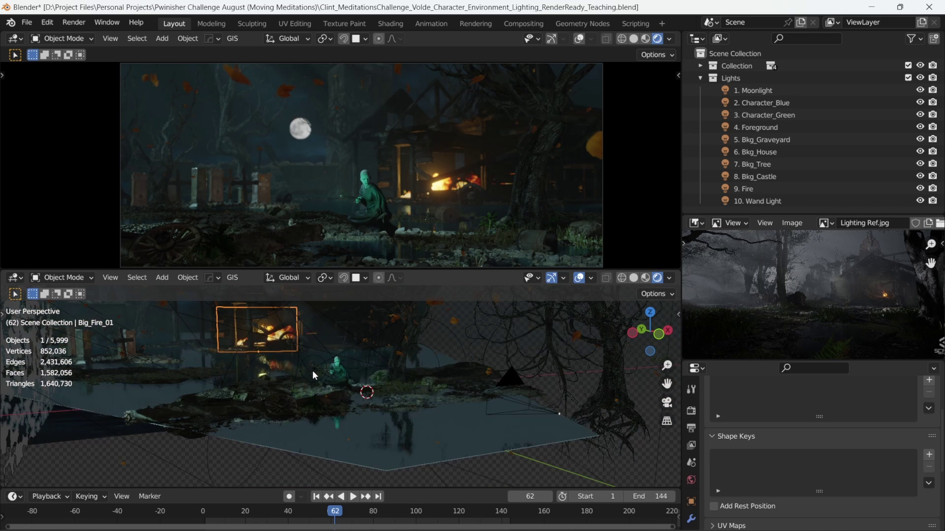
{"action": "middle_click_drag", "start_coordinate": [423, 389], "coordinate": [440, 433]}
{"action": "middle_click_drag", "start_coordinate": [348, 399], "coordinate": [375, 390]}
{"action": "scroll", "coordinate": [345, 412], "scroll_direction": "down", "scroll_amount": 3}
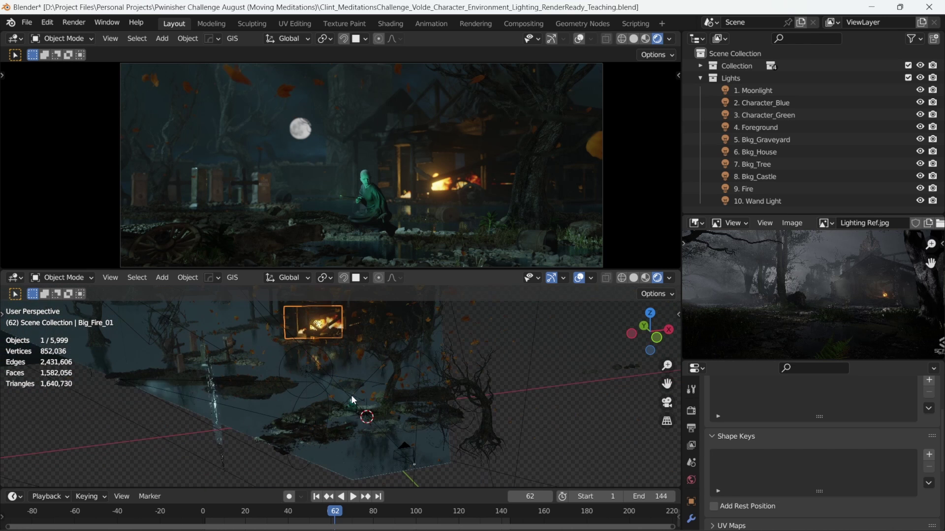
{"action": "left_click", "coordinate": [564, 368]}
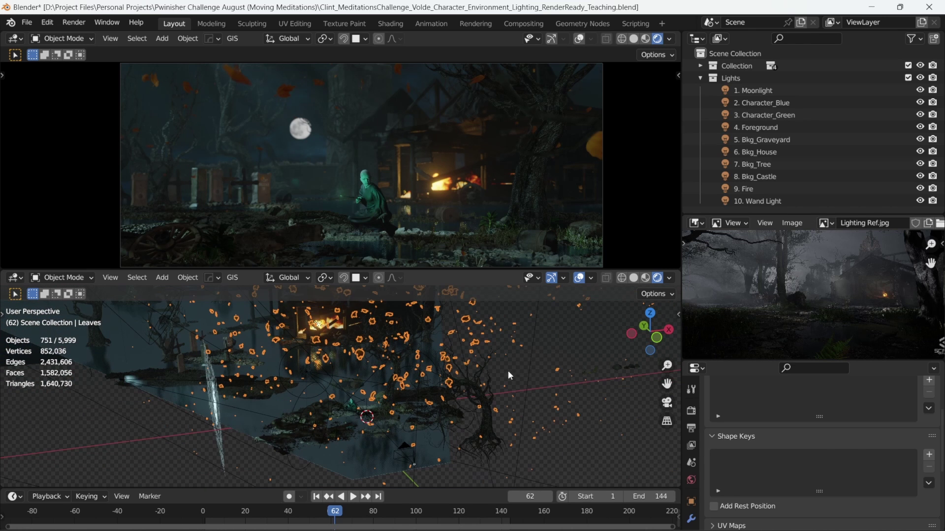
{"action": "left_click", "coordinate": [585, 349]}
{"action": "left_click", "coordinate": [909, 77]}
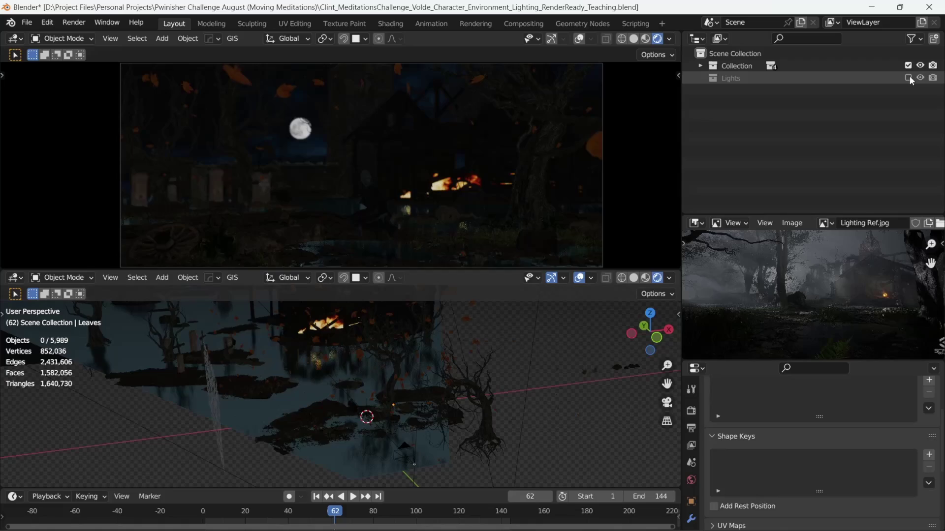
{"action": "left_click", "coordinate": [909, 77]}
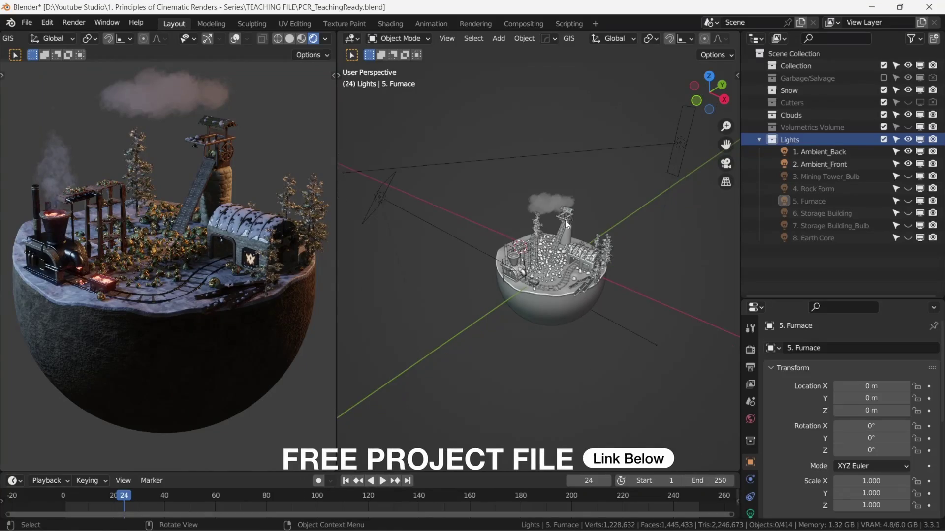
- In the mining diorama file, select the back and front ambient lights in turn and unhide 3. Mining Tower_Bulb
{"action": "left_click", "coordinate": [678, 143]}
{"action": "left_click", "coordinate": [383, 199]}
{"action": "middle_click_drag", "start_coordinate": [570, 209], "coordinate": [698, 180], "text": "ctrl"}
{"action": "left_click", "coordinate": [909, 176]}
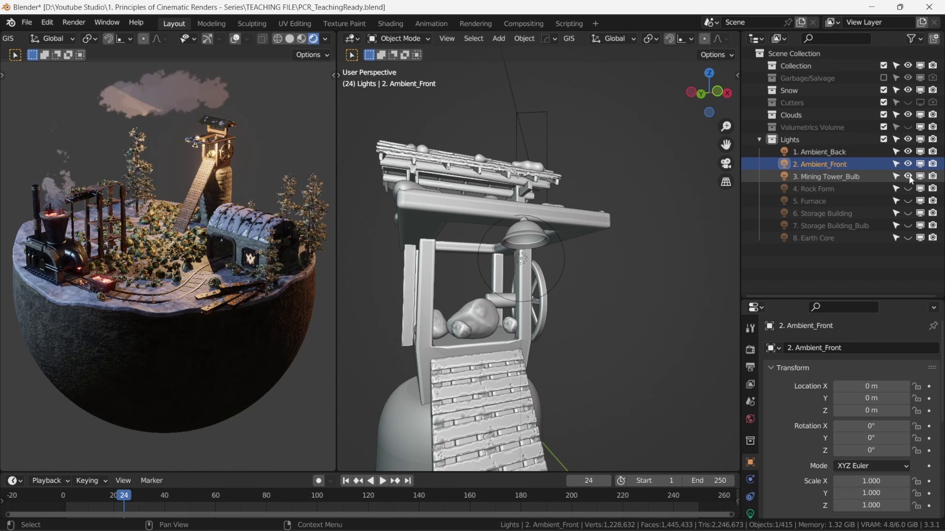
- Unhide 4. Rock Form and select its area light beside the mining tower
{"action": "middle_click_drag", "start_coordinate": [569, 251], "coordinate": [518, 294]}
{"action": "scroll", "coordinate": [528, 302], "scroll_direction": "down", "scroll_amount": 4}
{"action": "scroll", "coordinate": [559, 294], "scroll_direction": "down", "scroll_amount": 4}
{"action": "left_click", "coordinate": [909, 189]}
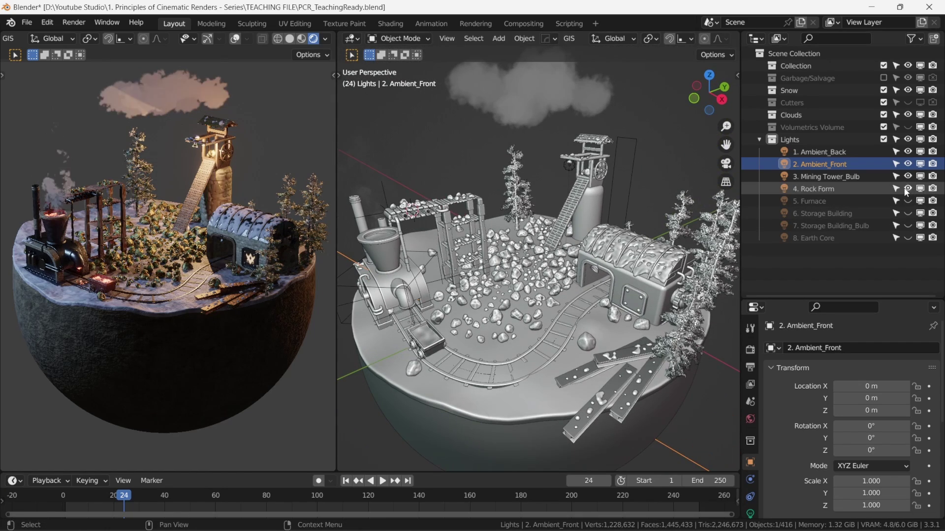
{"action": "left_click", "coordinate": [610, 225]}
{"action": "middle_click_drag", "start_coordinate": [610, 225], "coordinate": [673, 251]}
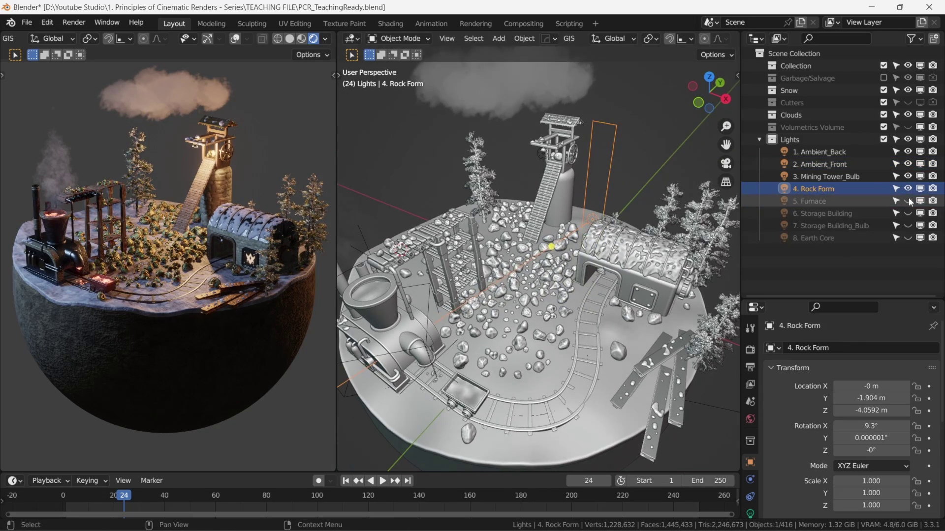
- Unhide 5. Furnace and 6. Storage Building, and select the light beside the storage building
{"action": "left_click", "coordinate": [908, 201]}
{"action": "middle_click_drag", "start_coordinate": [615, 256], "coordinate": [516, 282]}
{"action": "left_click", "coordinate": [589, 278]}
{"action": "middle_click_drag", "start_coordinate": [574, 279], "coordinate": [555, 288]}
{"action": "left_click", "coordinate": [908, 213]}
{"action": "left_click", "coordinate": [653, 248]}
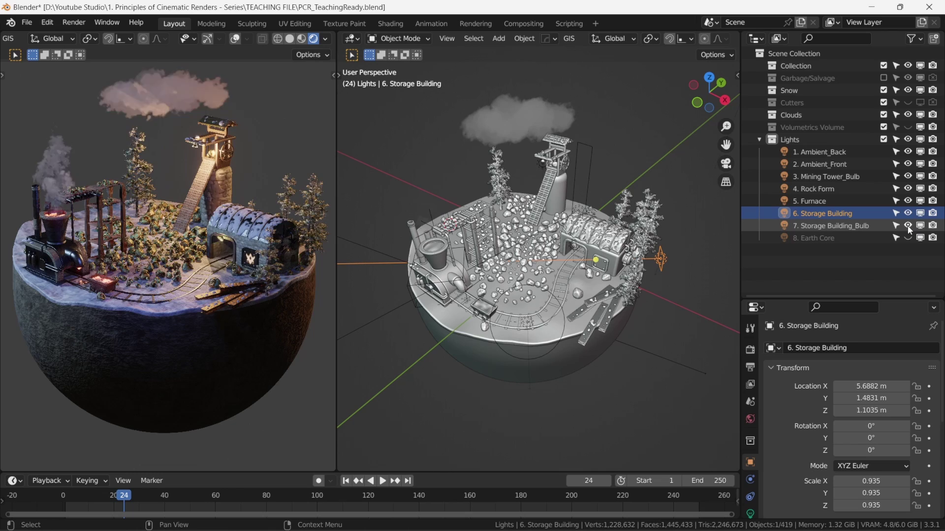
- Unhide and select 7. Storage Building_Bulb at the storage building's entrance, and try moving it
{"action": "left_click", "coordinate": [844, 226]}
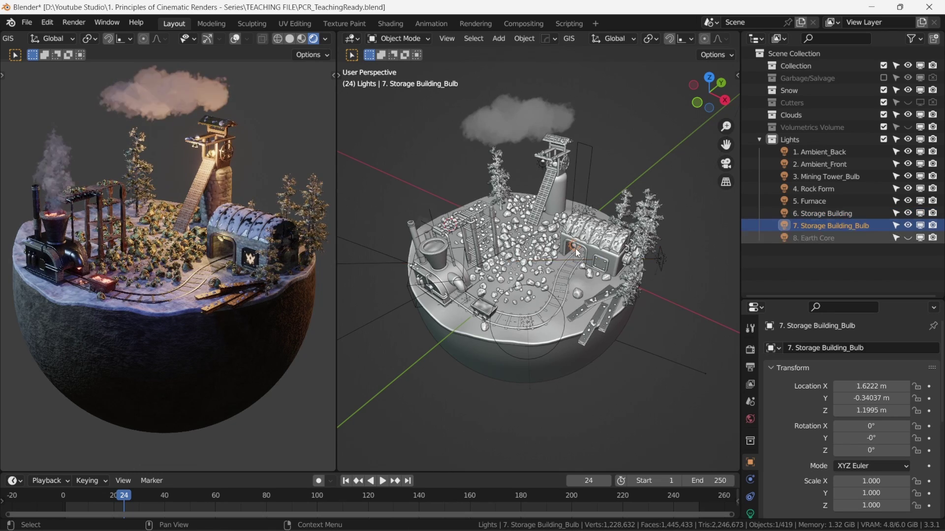
{"action": "key", "text": "KP_Decimal"}
{"action": "scroll", "coordinate": [576, 251], "scroll_direction": "up", "scroll_amount": 2}
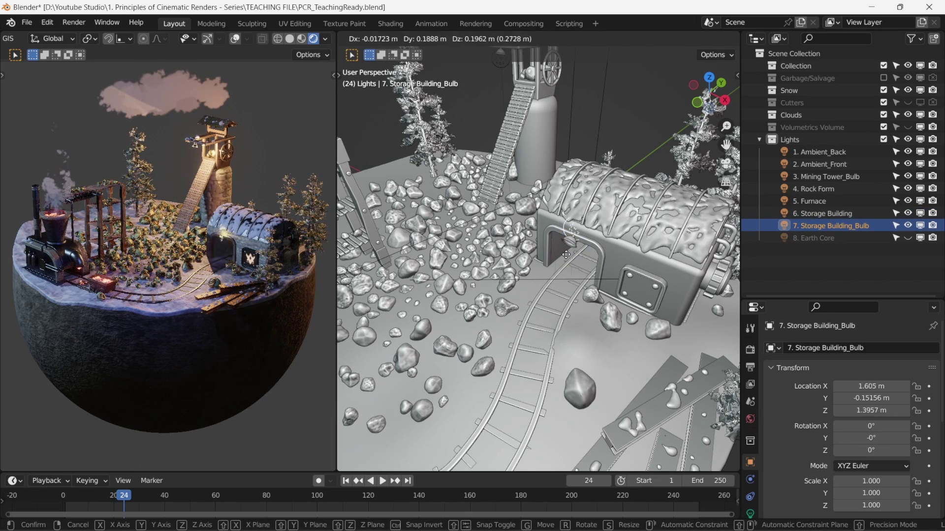
- Unhide 8. Earth Core and select its area light aimed at the underside of the diorama
{"action": "left_click", "coordinate": [821, 239]}
{"action": "scroll", "coordinate": [534, 243], "scroll_direction": "down", "scroll_amount": 8}
{"action": "middle_click_drag", "start_coordinate": [519, 285], "coordinate": [545, 271], "text": "shift"}
{"action": "middle_click_drag", "start_coordinate": [545, 272], "coordinate": [515, 238]}
{"action": "left_click", "coordinate": [908, 238]}
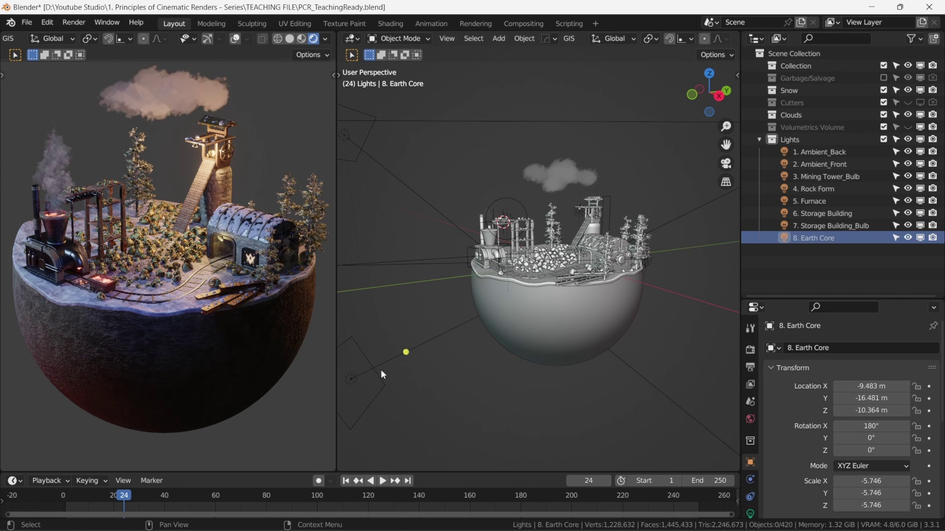
{"action": "left_click", "coordinate": [377, 384]}
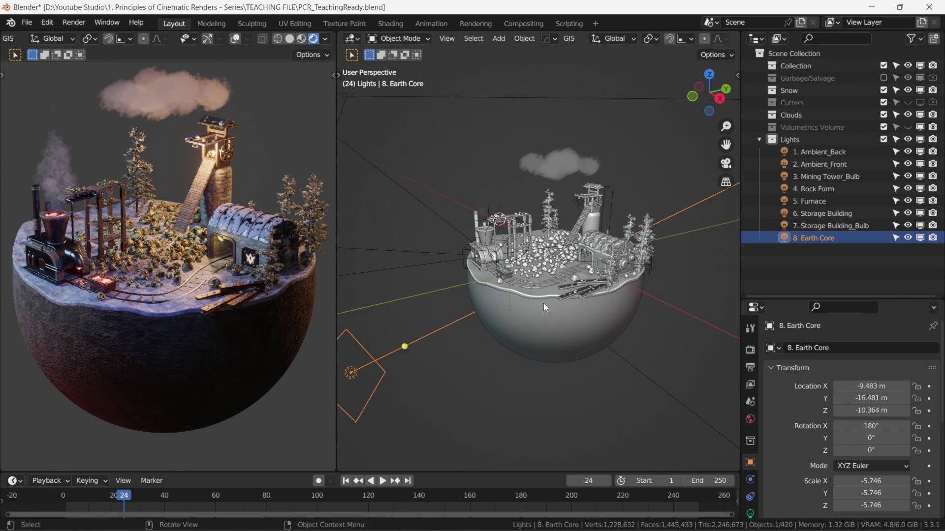